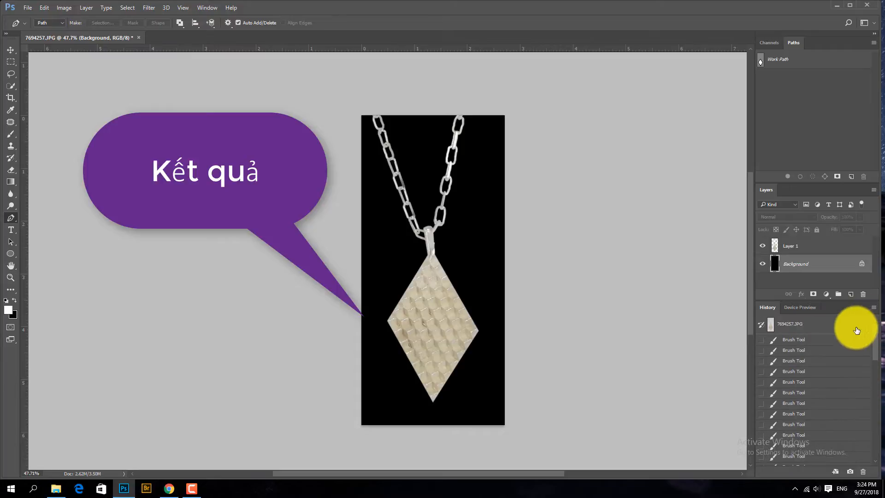
# - Compare the finished cutout with the original photo, ending on the document's opening history snapshot 7694257.JPG
pyautogui.click(856, 329)
pyautogui.hotkey('ctrl', 'z')
pyautogui.hotkey('ctrl', 'z')
pyautogui.hotkey('ctrl', 'z')
pyautogui.hotkey('ctrl', 'z')
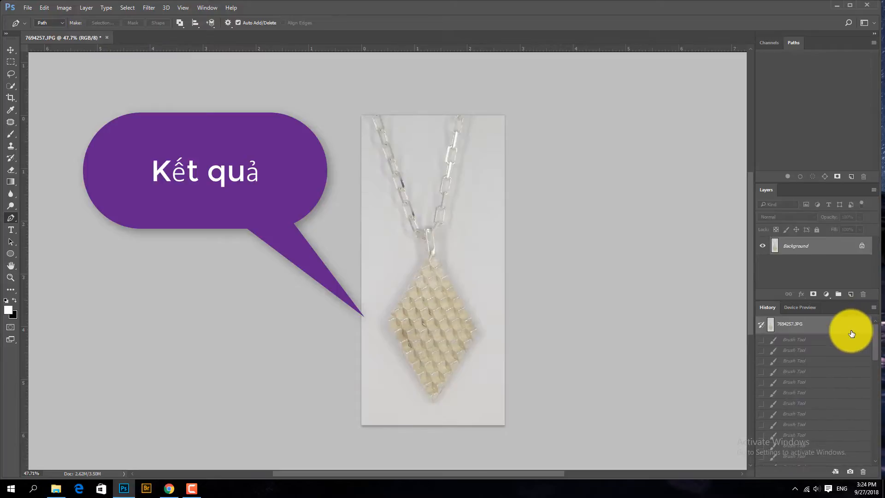
pyautogui.hotkey('ctrl', 'z')
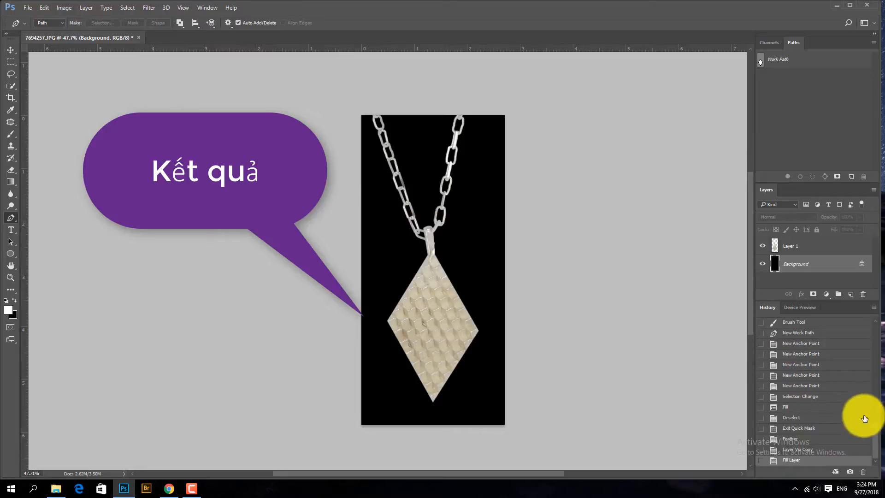
pyautogui.scroll(10, 869, 425)
pyautogui.click(821, 328)
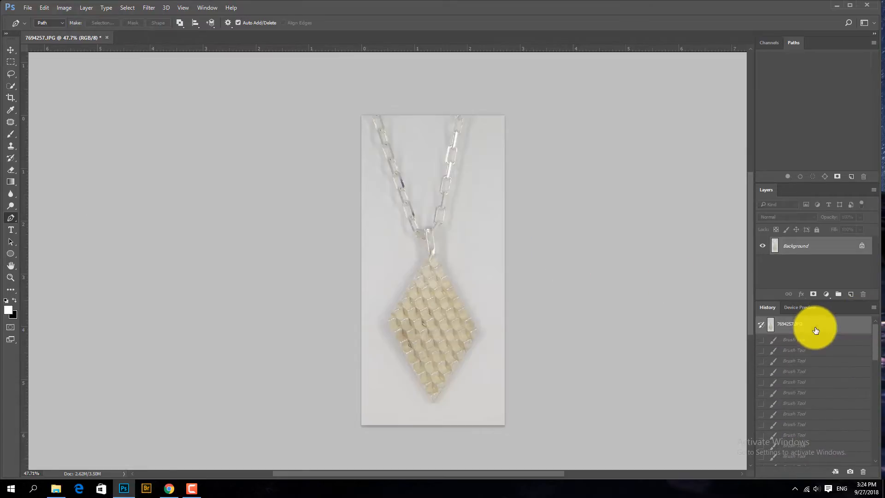
# - Enter Quick Mask mode with the Brush tool, using a hard round brush at 10 px and 100% hardness
pyautogui.click(10, 134)
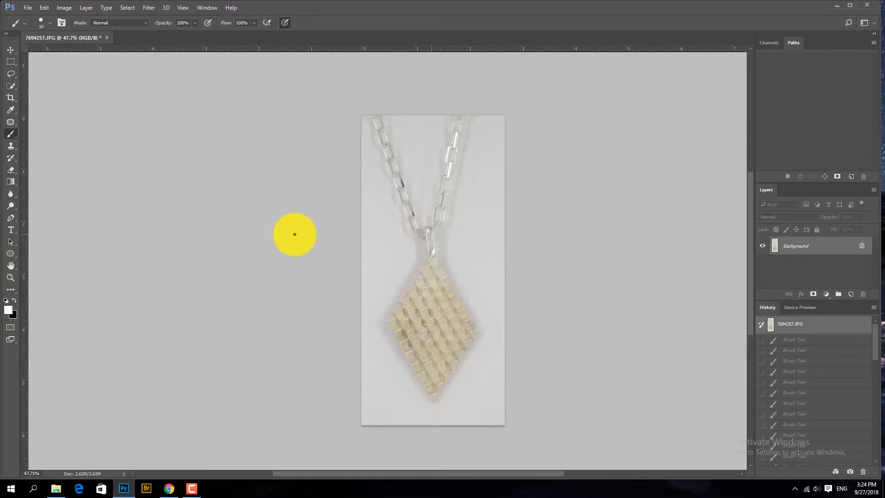
pyautogui.click(10, 327)
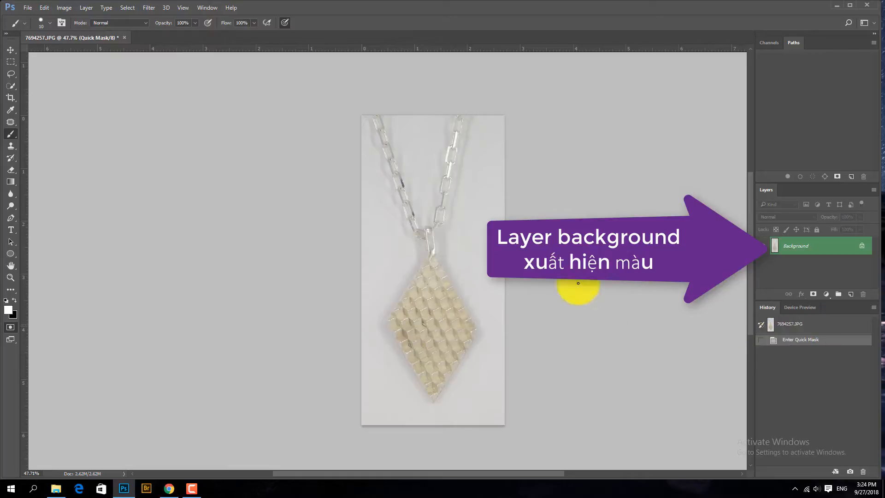
pyautogui.scroll(4, 397, 152)
pyautogui.moveTo(391, 134); pyautogui.dragTo(459, 233)
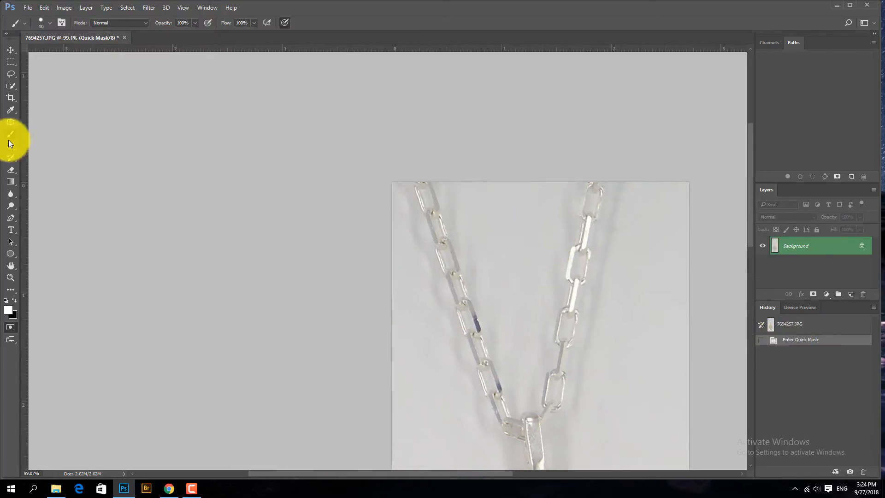
pyautogui.rightClick(452, 252)
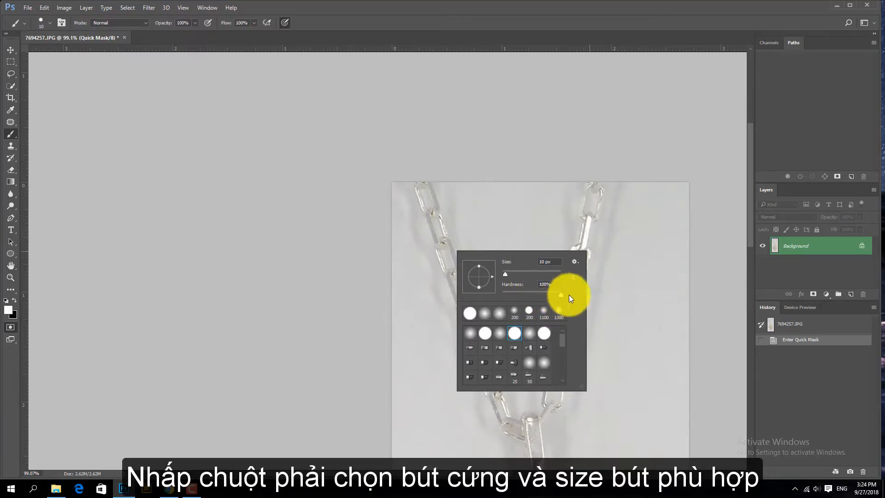
pyautogui.click(618, 292)
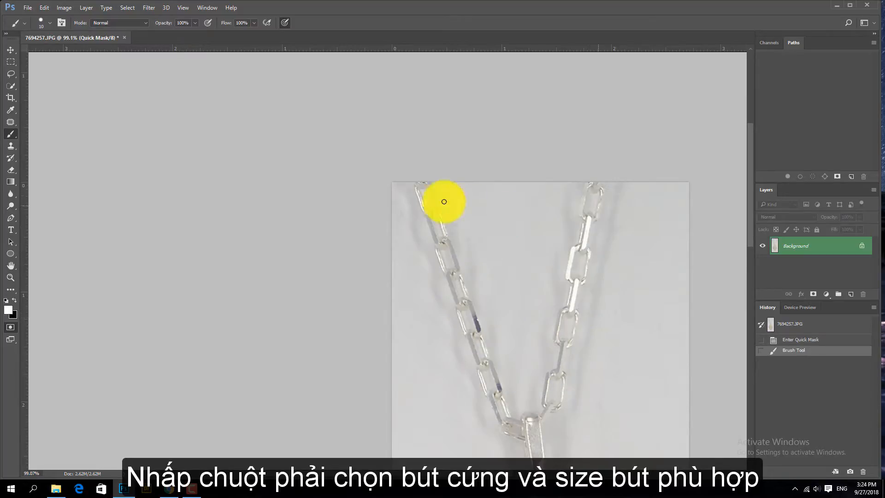
# - Enlarge the brush to 15 px and try to paint the mask over the topmost link of the left chain
pyautogui.scroll(4, 427, 184)
pyautogui.moveTo(424, 200); pyautogui.dragTo(425, 186)
pyautogui.scroll(1, 425, 185)
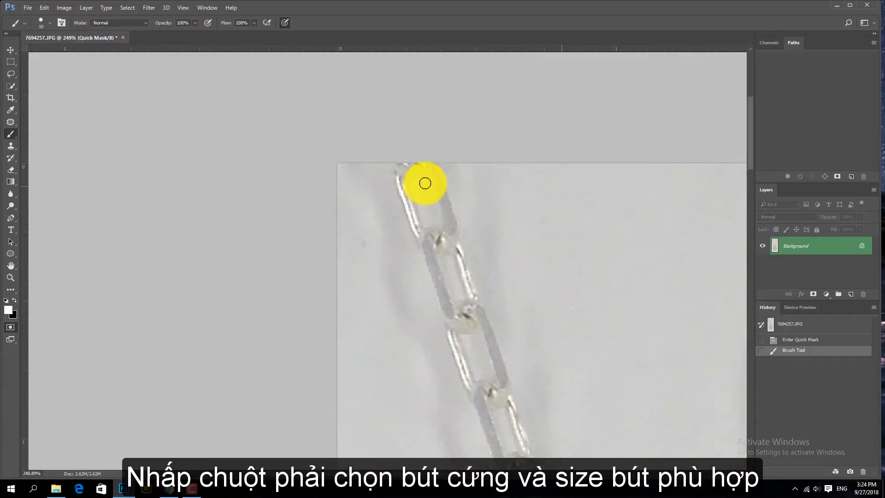
pyautogui.press(']')
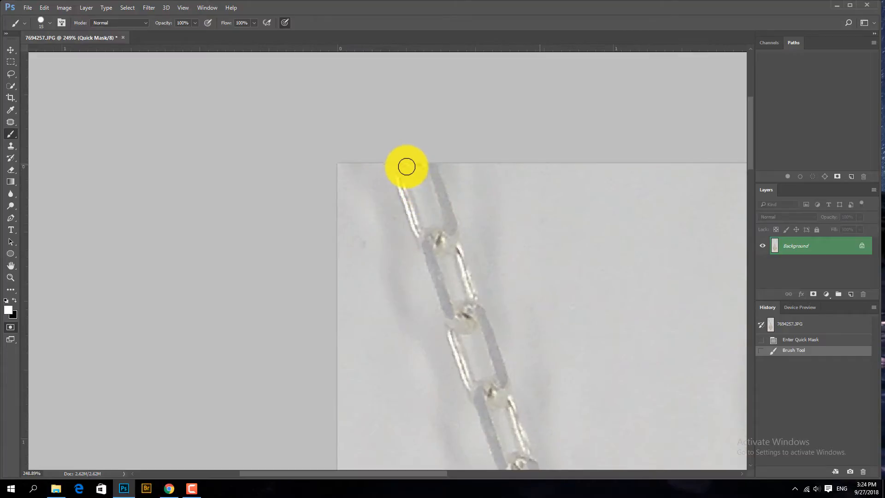
pyautogui.click(416, 169)
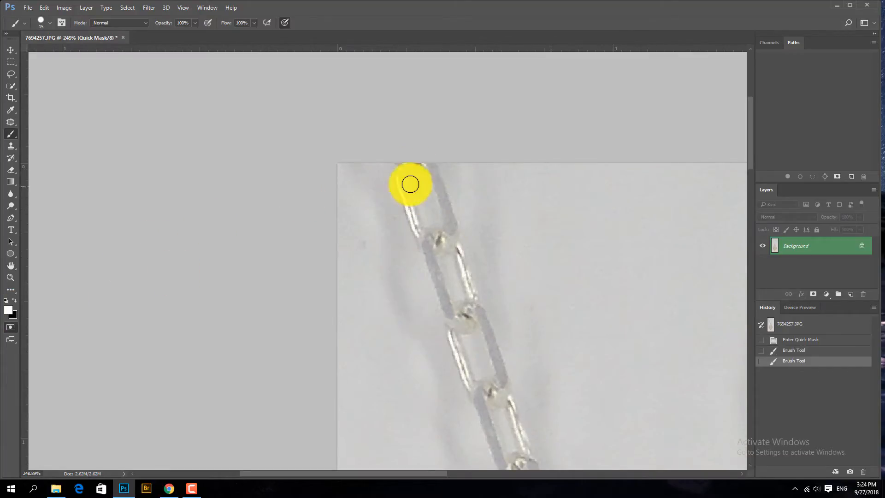
pyautogui.doubleClick(405, 162)
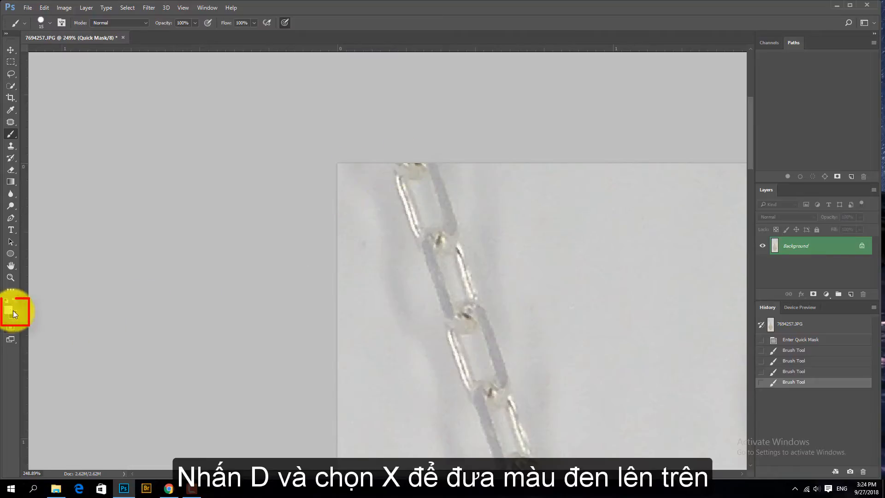
# - Make black the foreground colour and paint the mask over the first full link of the left chain, finishing at 10 px
pyautogui.press('x')
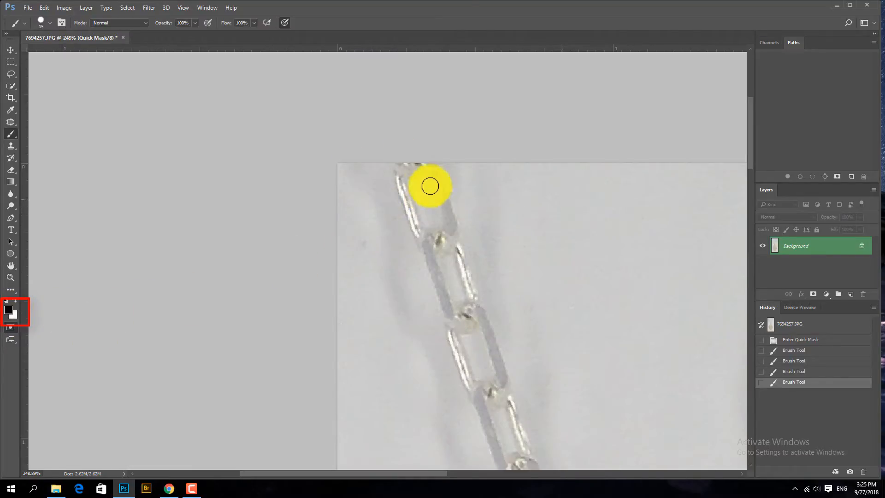
pyautogui.click(407, 170)
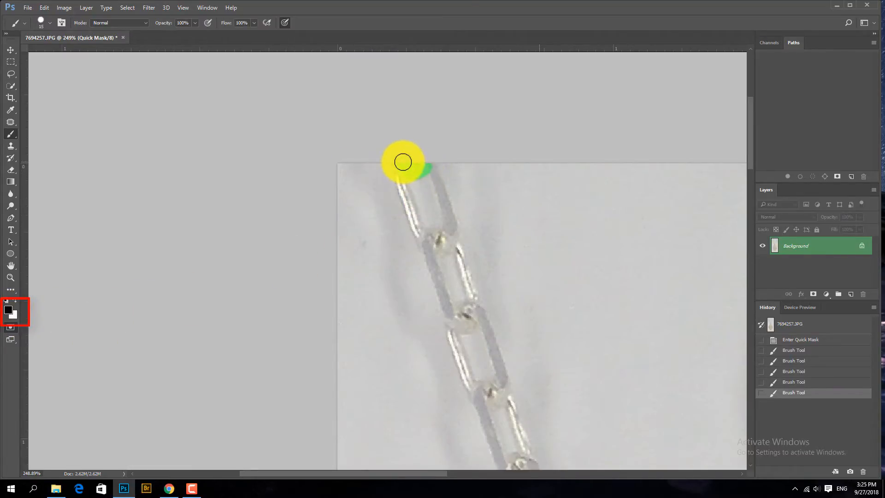
pyautogui.moveTo(399, 175)
pyautogui.mouseDown()
pyautogui.moveTo(424, 236)
pyautogui.moveTo(443, 237)
pyautogui.moveTo(448, 203)
pyautogui.moveTo(429, 162)
pyautogui.mouseUp()
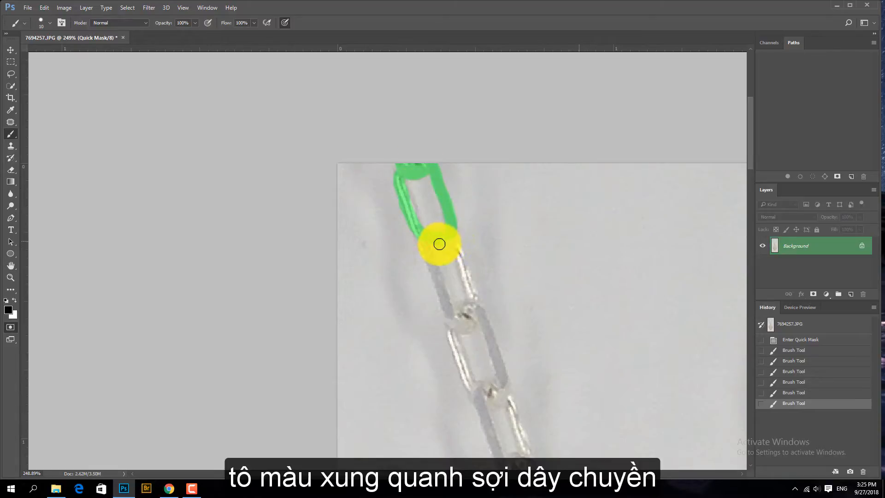
pyautogui.moveTo(440, 244); pyautogui.dragTo(436, 242)
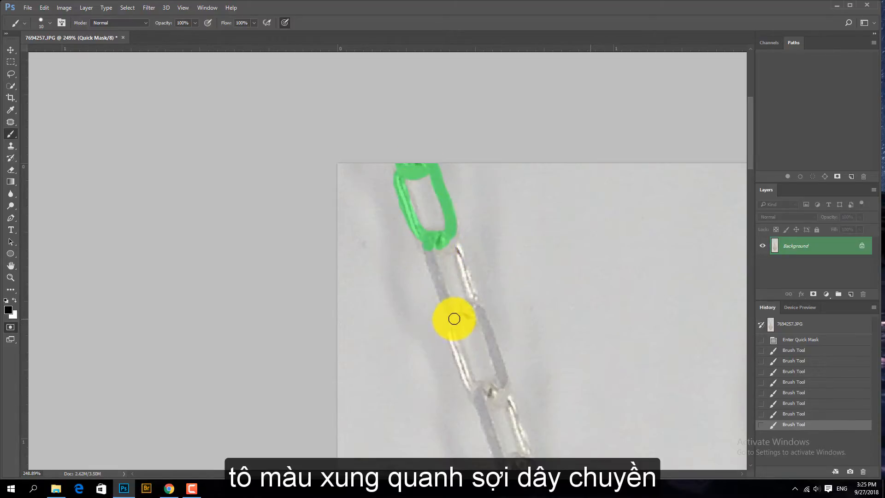
# - Paint the mask over both sides and ends of the second and third links of the left chain
pyautogui.moveTo(454, 319); pyautogui.dragTo(476, 298)
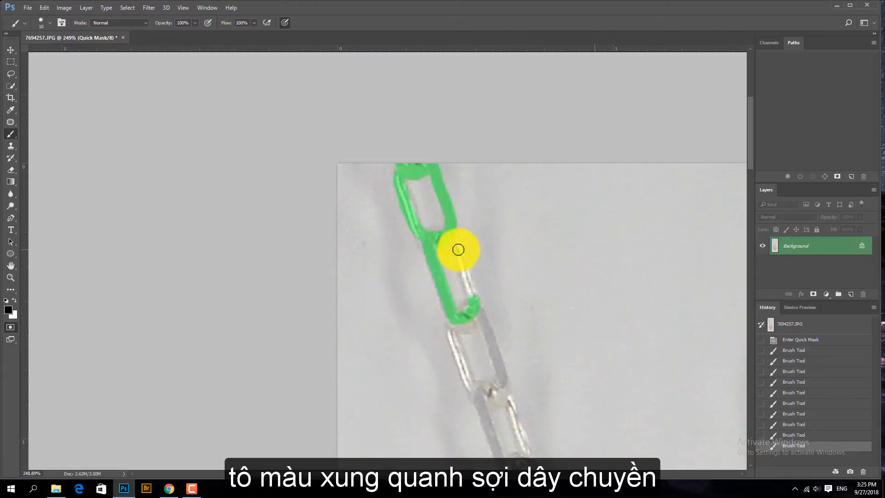
pyautogui.keyDown('shift'); pyautogui.click(459, 249); pyautogui.keyUp('shift')
pyautogui.moveTo(455, 247); pyautogui.dragTo(432, 248)
pyautogui.moveTo(469, 319)
pyautogui.mouseDown()
pyautogui.moveTo(437, 165)
pyautogui.moveTo(422, 205)
pyautogui.mouseUp()
pyautogui.keyDown('shift'); pyautogui.click(439, 246); pyautogui.keyUp('shift')
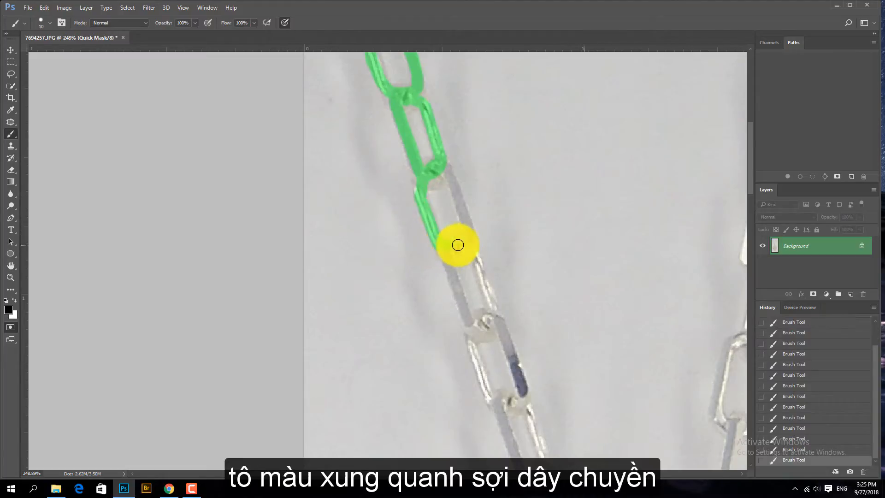
pyautogui.click(447, 175)
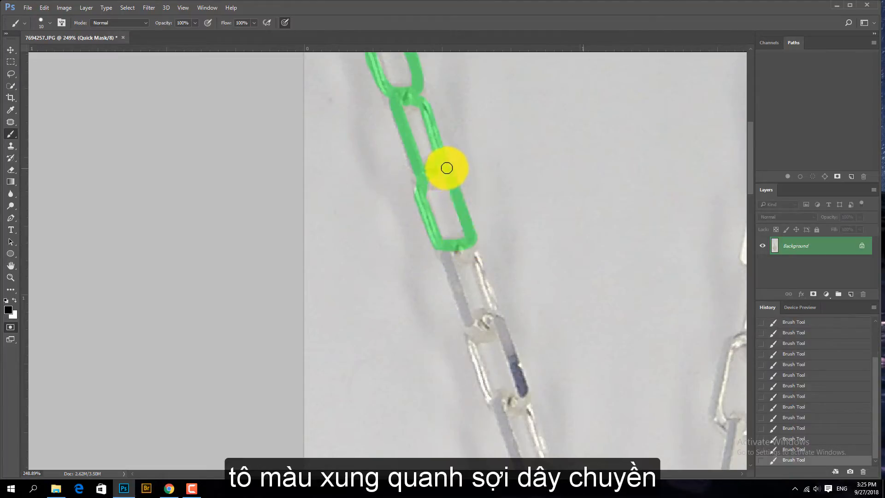
pyautogui.moveTo(447, 168); pyautogui.dragTo(432, 170)
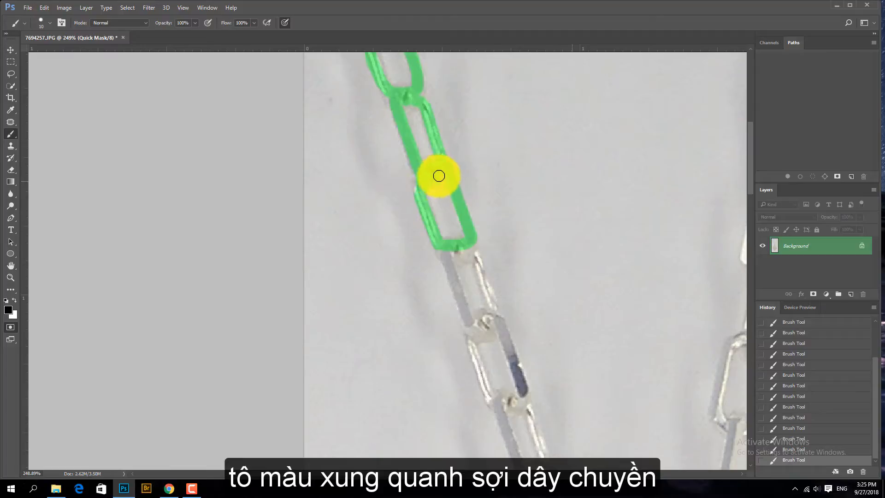
# - Paint the mask over the fourth and fifth links of the left chain, leaving the link openings unpainted
pyautogui.scroll(-3, 439, 166)
pyautogui.click(423, 171)
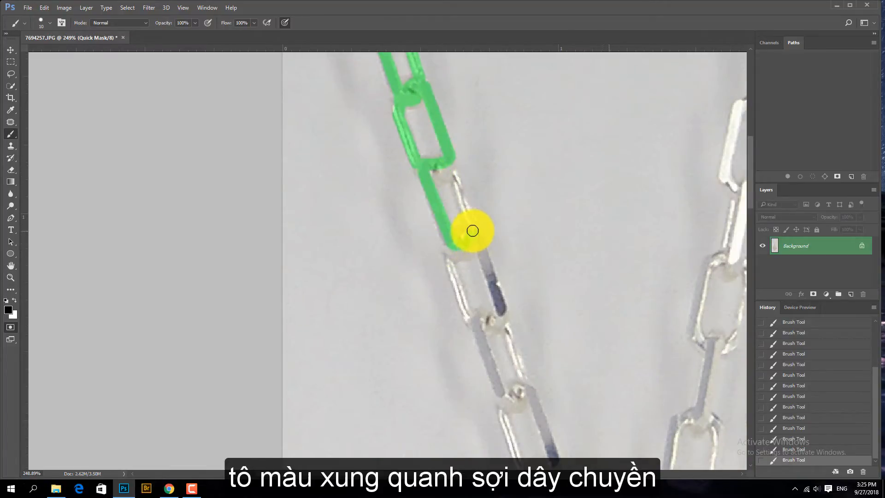
pyautogui.moveTo(456, 171); pyautogui.dragTo(428, 169)
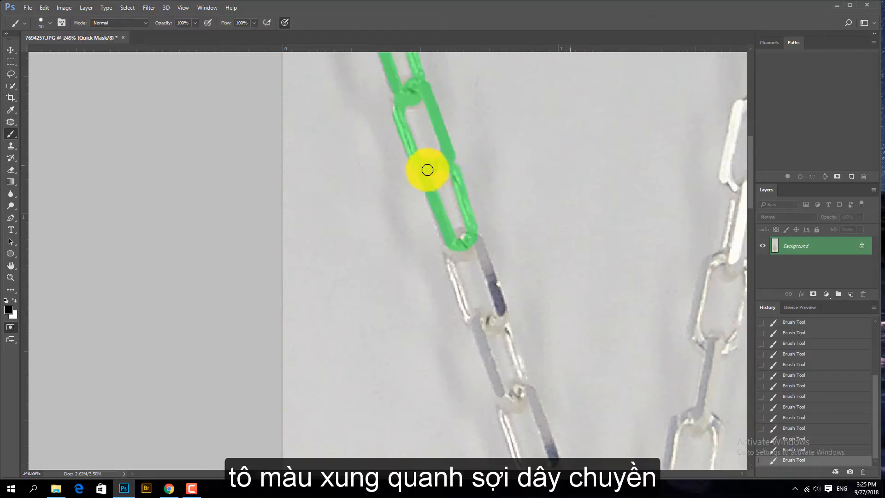
pyautogui.moveTo(469, 236)
pyautogui.mouseDown()
pyautogui.moveTo(449, 256)
pyautogui.moveTo(437, 151)
pyautogui.mouseUp()
pyautogui.moveTo(438, 214); pyautogui.dragTo(450, 214)
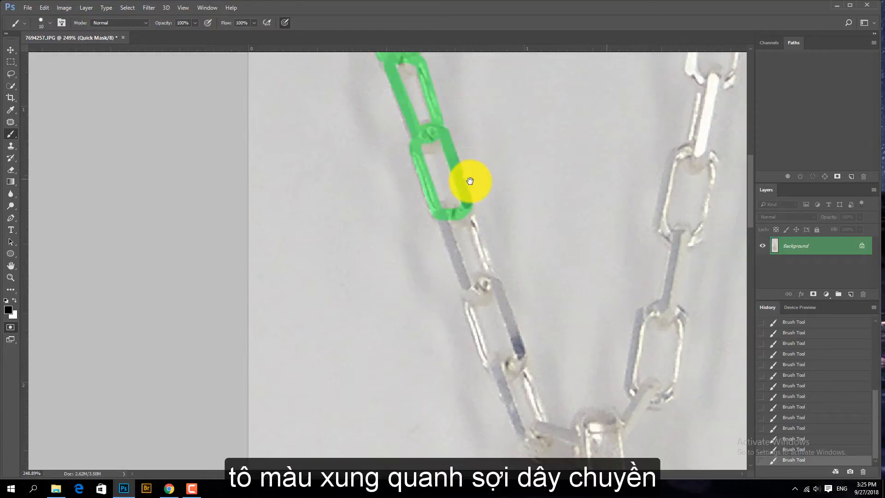
# - Continue the mask down the left chain over the sixth and seventh links
pyautogui.moveTo(463, 207)
pyautogui.mouseDown()
pyautogui.moveTo(439, 118)
pyautogui.moveTo(421, 120)
pyautogui.mouseUp()
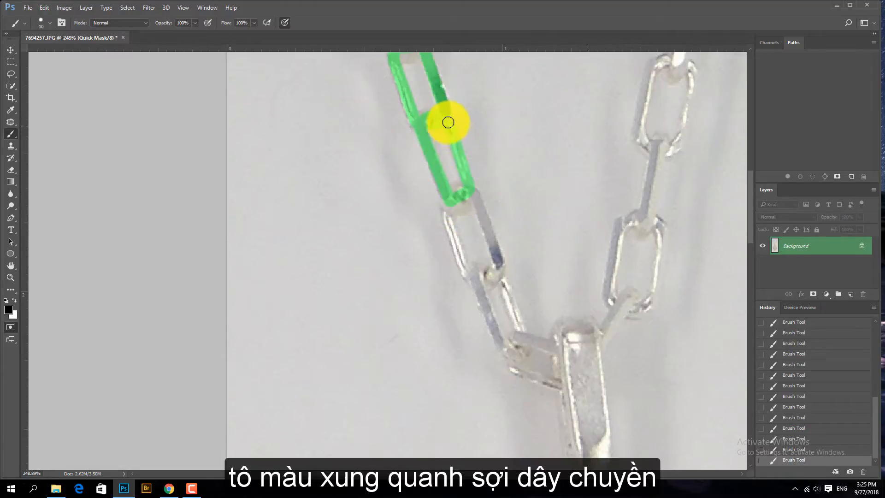
pyautogui.moveTo(466, 188); pyautogui.dragTo(454, 190)
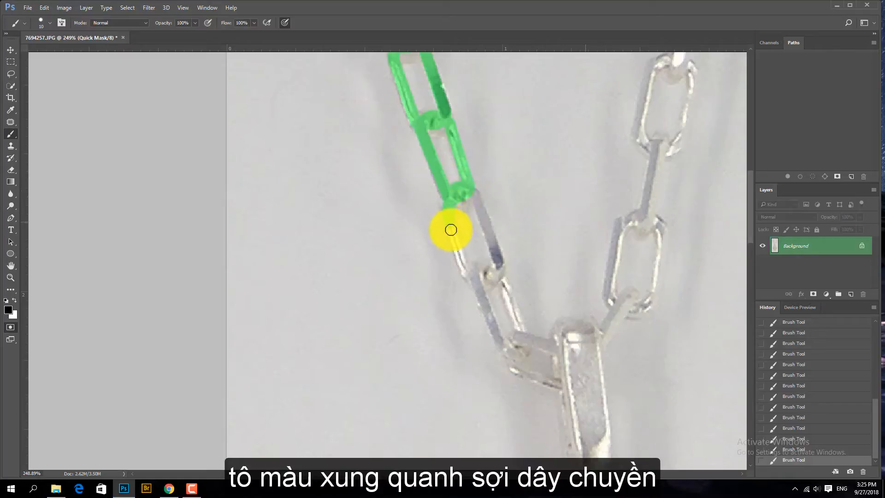
pyautogui.moveTo(451, 229)
pyautogui.mouseDown()
pyautogui.moveTo(469, 276)
pyautogui.moveTo(491, 284)
pyautogui.moveTo(497, 257)
pyautogui.moveTo(479, 202)
pyautogui.mouseUp()
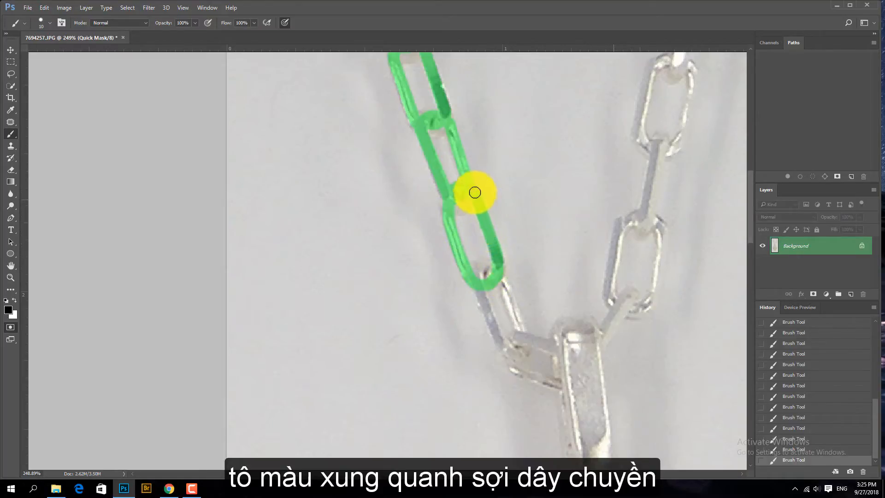
# - Paint the mask over the last two links of the left chain, up to the pendant's bail
pyautogui.scroll(-5, 504, 241)
pyautogui.hscroll(2, 504, 241)
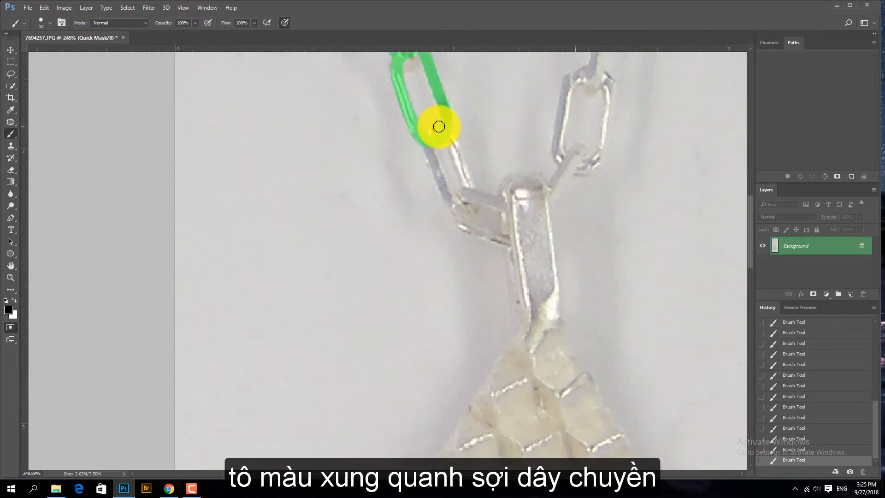
pyautogui.moveTo(429, 134)
pyautogui.mouseDown()
pyautogui.moveTo(444, 192)
pyautogui.moveTo(465, 205)
pyautogui.moveTo(471, 188)
pyautogui.moveTo(439, 133)
pyautogui.mouseUp()
pyautogui.moveTo(515, 219); pyautogui.dragTo(465, 199)
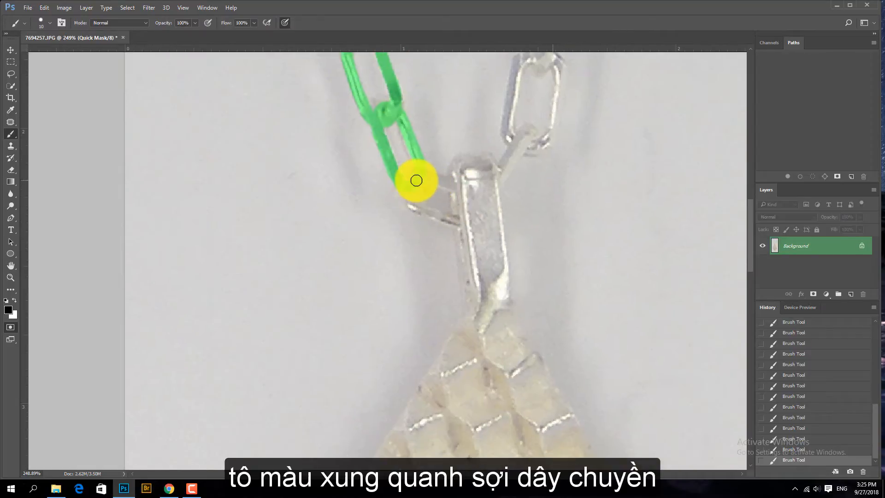
pyautogui.moveTo(412, 177)
pyautogui.mouseDown()
pyautogui.moveTo(463, 192)
pyautogui.moveTo(468, 217)
pyautogui.moveTo(413, 202)
pyautogui.moveTo(414, 193)
pyautogui.mouseUp()
# - Enlarge the brush to 20 px and cover the pendant's whole silver bail with the mask
pyautogui.moveTo(489, 196); pyautogui.dragTo(439, 199)
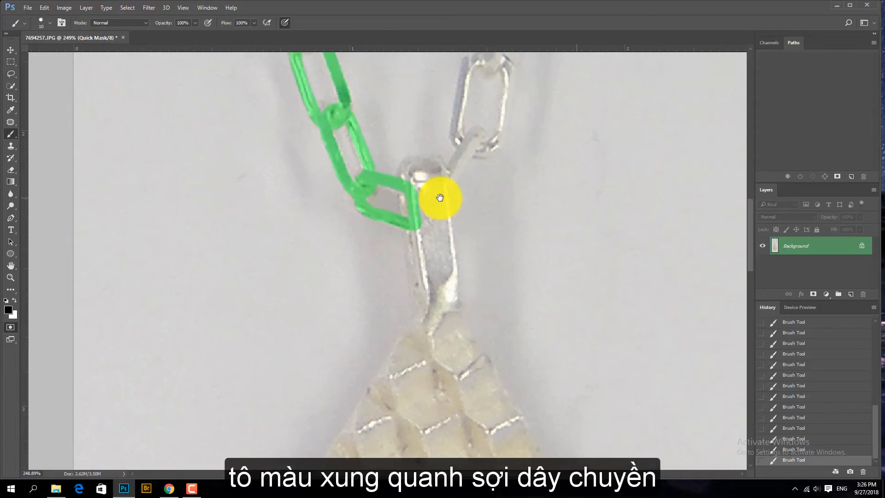
pyautogui.press(']')
pyautogui.press(']')
pyautogui.click(410, 172)
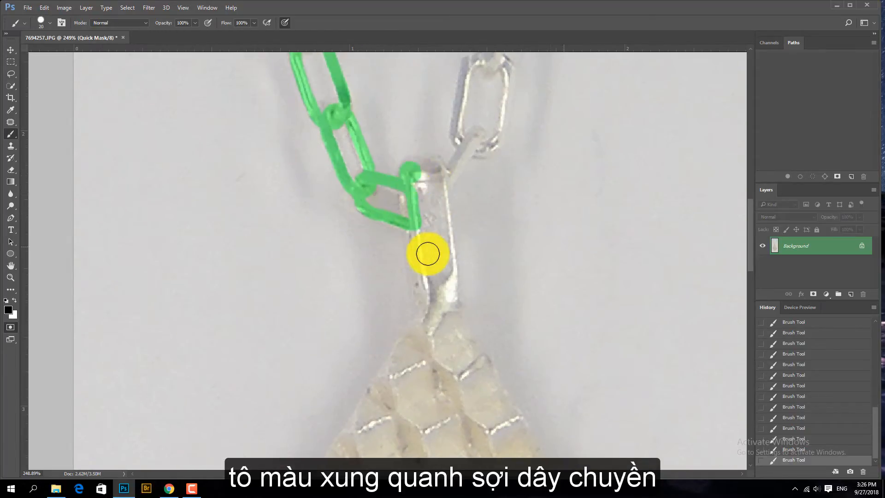
pyautogui.keyDown('shift'); pyautogui.click(438, 309); pyautogui.keyUp('shift')
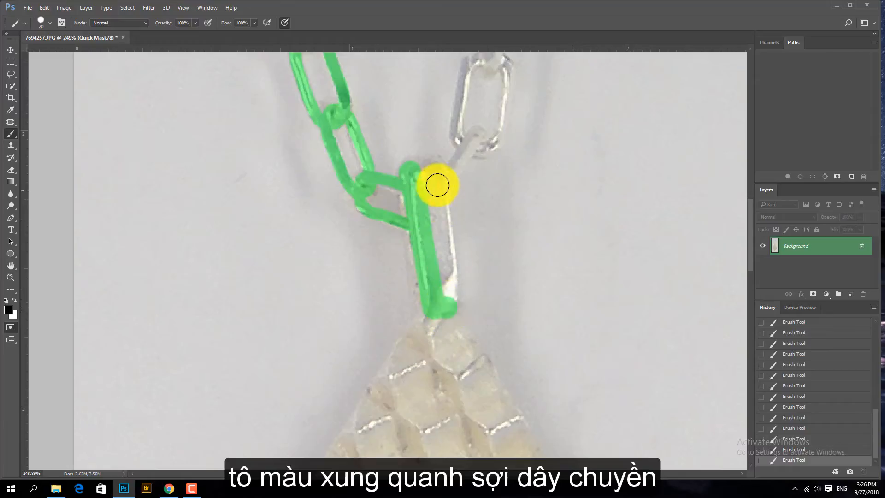
pyautogui.keyDown('shift'); pyautogui.click(437, 173); pyautogui.keyUp('shift')
pyautogui.moveTo(424, 168)
pyautogui.mouseDown()
pyautogui.moveTo(414, 196)
pyautogui.moveTo(423, 184)
pyautogui.moveTo(425, 221)
pyautogui.moveTo(419, 198)
pyautogui.mouseUp()
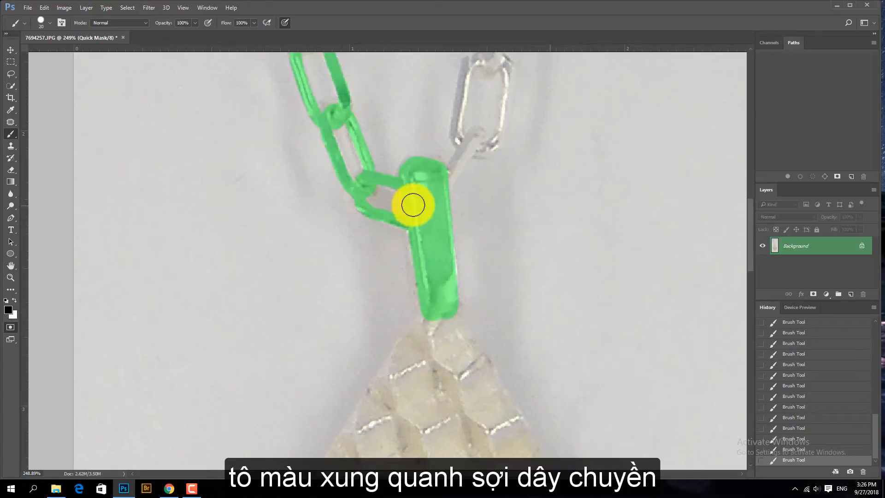
# - Reduce the brush to 15 px and then 10 px to mask the slanted link beside the bail and the lowest open link of the right chain
pyautogui.moveTo(456, 168); pyautogui.dragTo(430, 258)
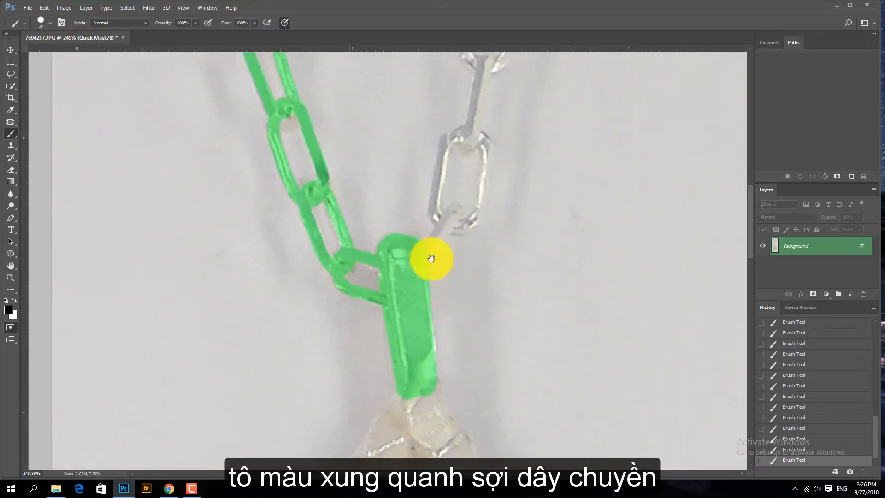
pyautogui.scroll(3, 431, 245)
pyautogui.press('[')
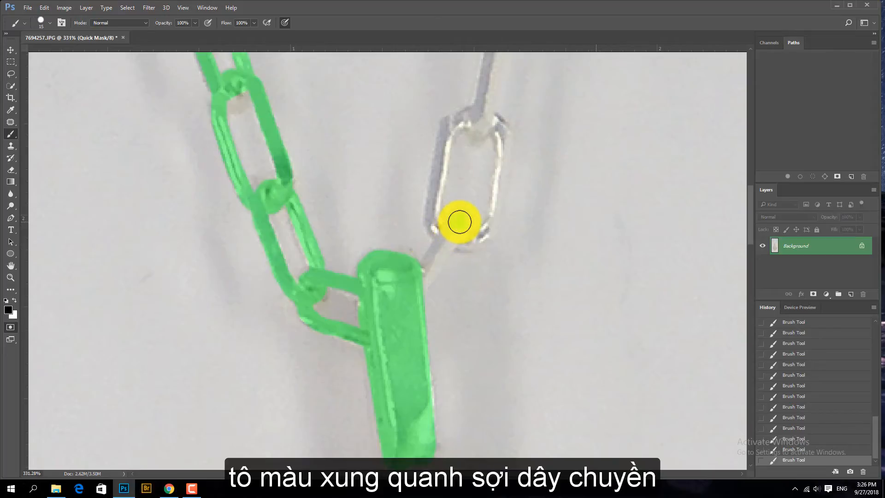
pyautogui.click(459, 223)
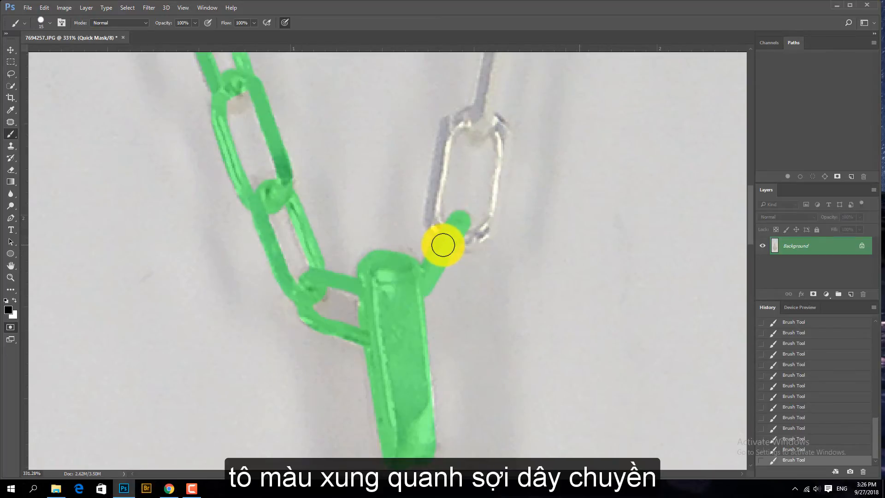
pyautogui.press('[')
pyautogui.moveTo(438, 225)
pyautogui.mouseDown()
pyautogui.moveTo(443, 156)
pyautogui.moveTo(457, 125)
pyautogui.moveTo(476, 110)
pyautogui.moveTo(498, 125)
pyautogui.moveTo(502, 146)
pyautogui.moveTo(492, 223)
pyautogui.moveTo(462, 241)
pyautogui.moveTo(438, 227)
pyautogui.mouseUp()
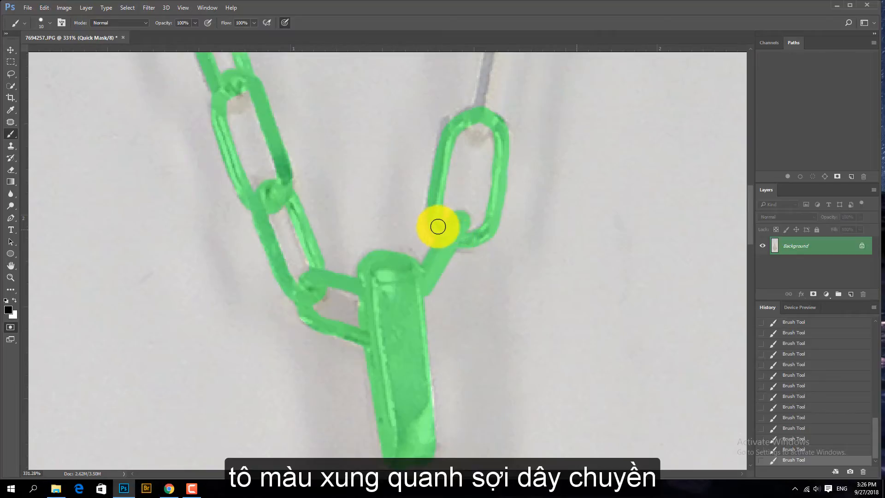
# - Paint the mask over the next two links up the right chain, leaving the open link's centre unpainted
pyautogui.moveTo(479, 160); pyautogui.dragTo(466, 300)
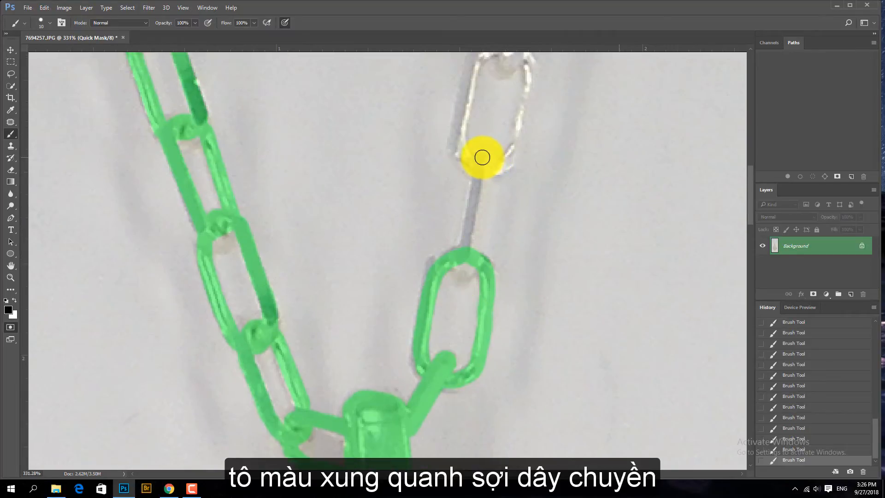
pyautogui.moveTo(482, 158)
pyautogui.mouseDown()
pyautogui.moveTo(456, 269)
pyautogui.moveTo(471, 277)
pyautogui.moveTo(488, 159)
pyautogui.moveTo(472, 171)
pyautogui.moveTo(446, 271)
pyautogui.mouseUp()
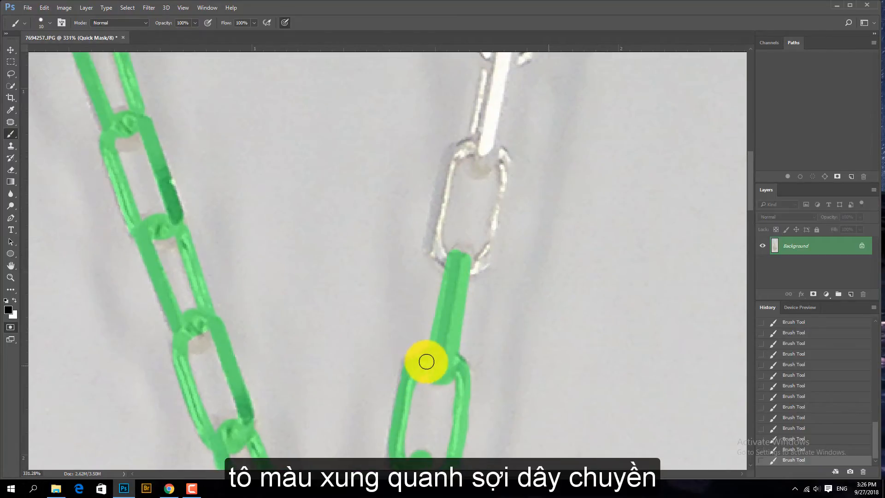
pyautogui.scroll(-1, 466, 293)
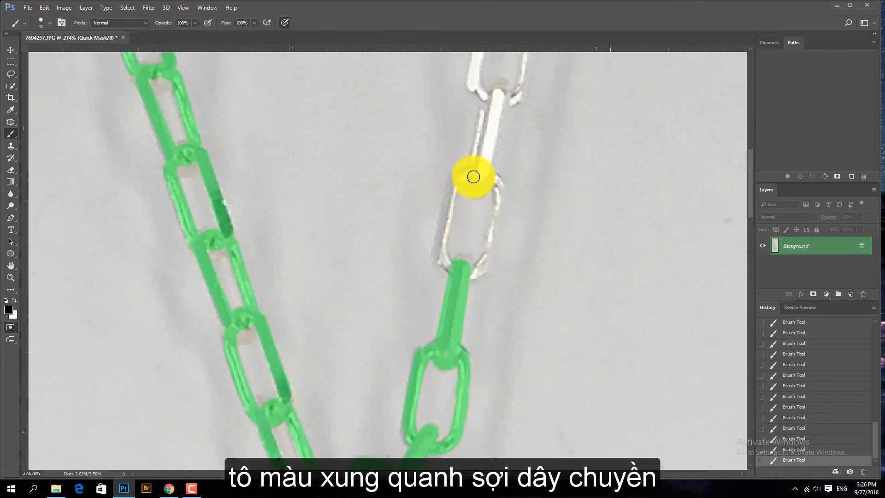
pyautogui.moveTo(453, 185)
pyautogui.mouseDown()
pyautogui.moveTo(444, 261)
pyautogui.moveTo(460, 273)
pyautogui.moveTo(478, 271)
pyautogui.mouseUp()
pyautogui.moveTo(501, 190)
pyautogui.mouseDown()
pyautogui.moveTo(478, 172)
pyautogui.moveTo(478, 183)
pyautogui.mouseUp()
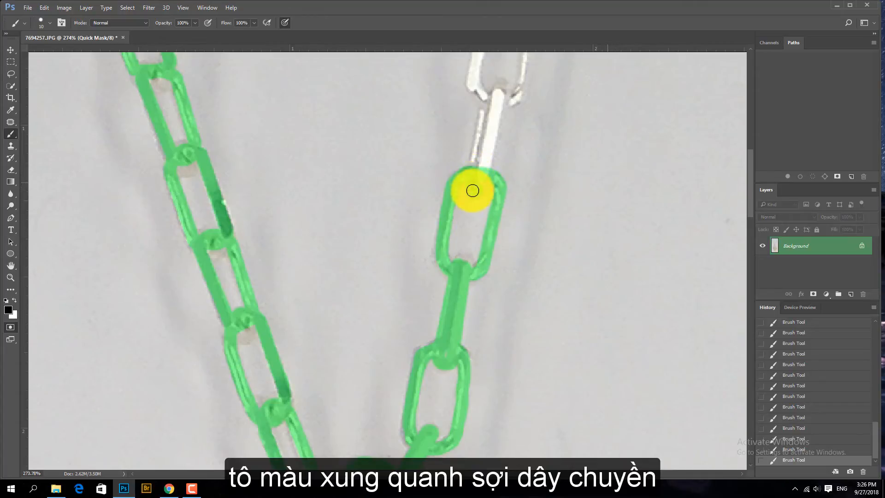
# - Continue the mask up the right chain over the next three links, stopping below the topmost link
pyautogui.scroll(3, 489, 188)
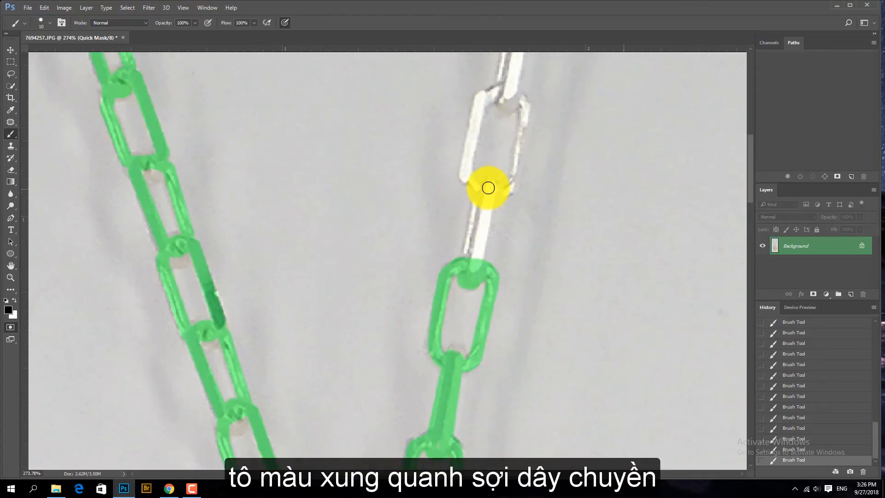
pyautogui.moveTo(489, 188)
pyautogui.mouseDown()
pyautogui.moveTo(468, 258)
pyautogui.moveTo(475, 250)
pyautogui.mouseUp()
pyautogui.moveTo(498, 188)
pyautogui.mouseDown()
pyautogui.moveTo(472, 281)
pyautogui.moveTo(450, 304)
pyautogui.moveTo(436, 284)
pyautogui.moveTo(447, 216)
pyautogui.moveTo(471, 202)
pyautogui.moveTo(491, 224)
pyautogui.moveTo(480, 300)
pyautogui.moveTo(455, 303)
pyautogui.mouseUp()
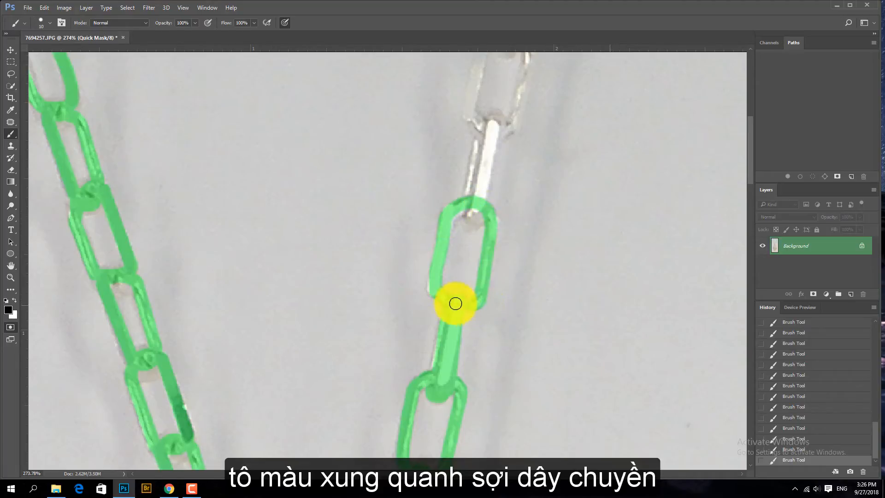
pyautogui.moveTo(476, 207)
pyautogui.mouseDown()
pyautogui.moveTo(494, 123)
pyautogui.moveTo(478, 146)
pyautogui.moveTo(473, 192)
pyautogui.mouseUp()
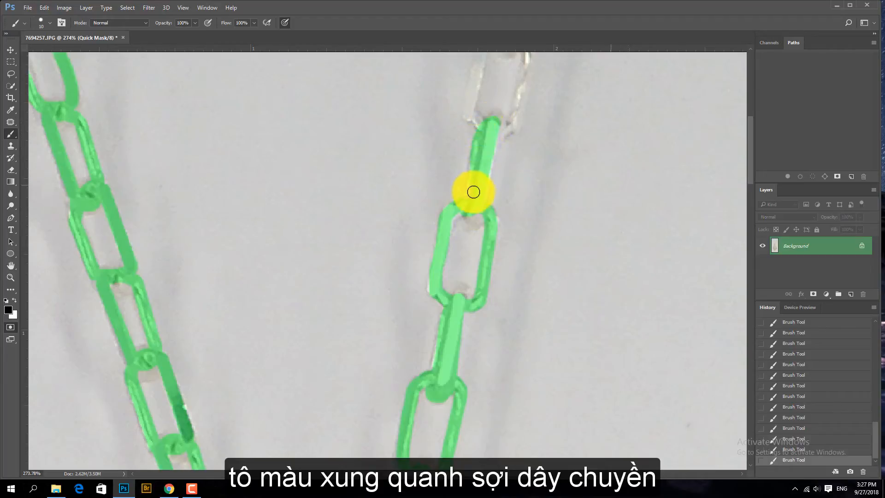
# - Mask the topmost link of the right chain up to the image's upper edge, keeping its opening clear
pyautogui.scroll(3, 480, 295)
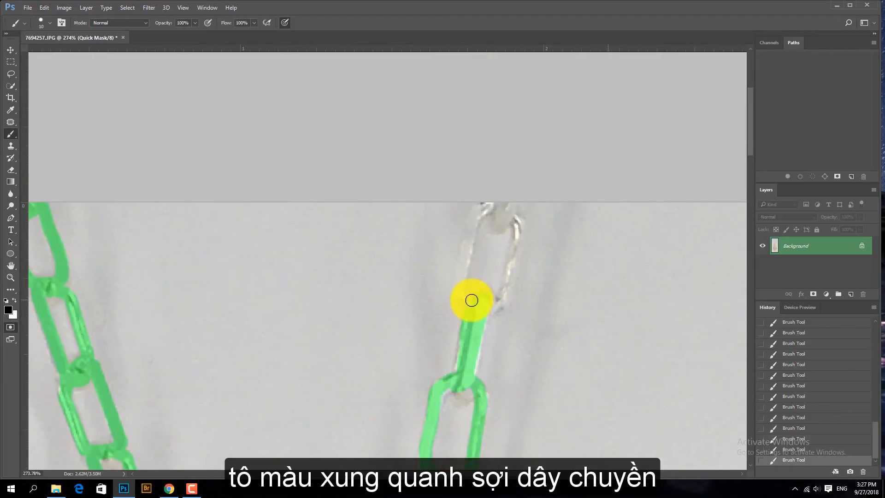
pyautogui.click(476, 211)
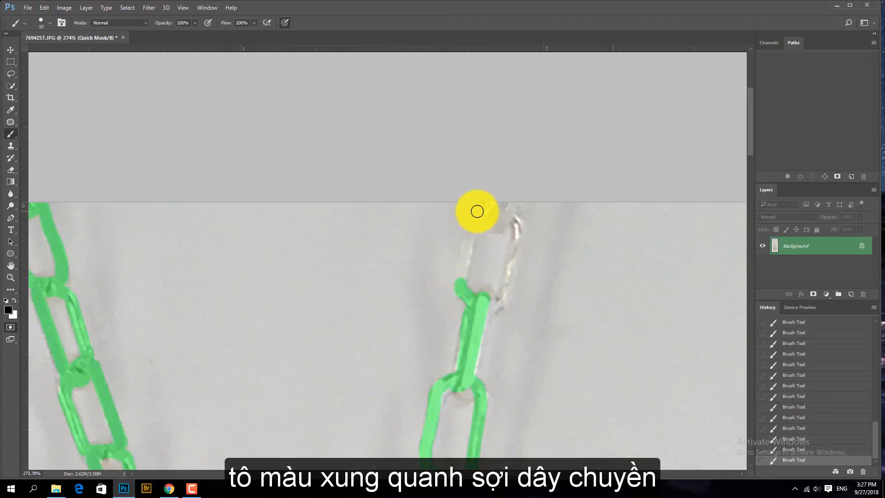
pyautogui.keyDown('shift'); pyautogui.click(477, 212); pyautogui.keyUp('shift')
pyautogui.moveTo(514, 214)
pyautogui.mouseDown()
pyautogui.moveTo(504, 291)
pyautogui.moveTo(490, 310)
pyautogui.moveTo(508, 212)
pyautogui.moveTo(512, 227)
pyautogui.moveTo(506, 222)
pyautogui.mouseUp()
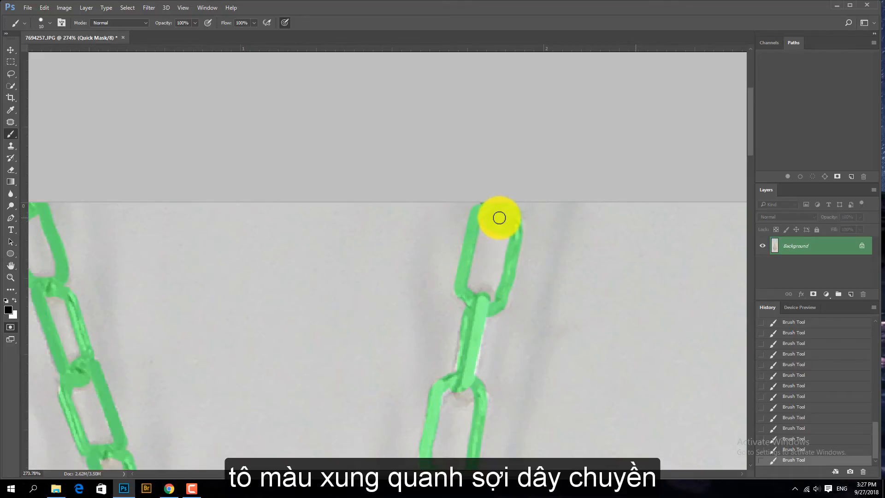
# - Start a Pen tool path at the bail's base and trace the pendant's left edges down to its lower tip
pyautogui.scroll(-5, 500, 221)
pyautogui.scroll(-4, 498, 318)
pyautogui.scroll(4, 495, 334)
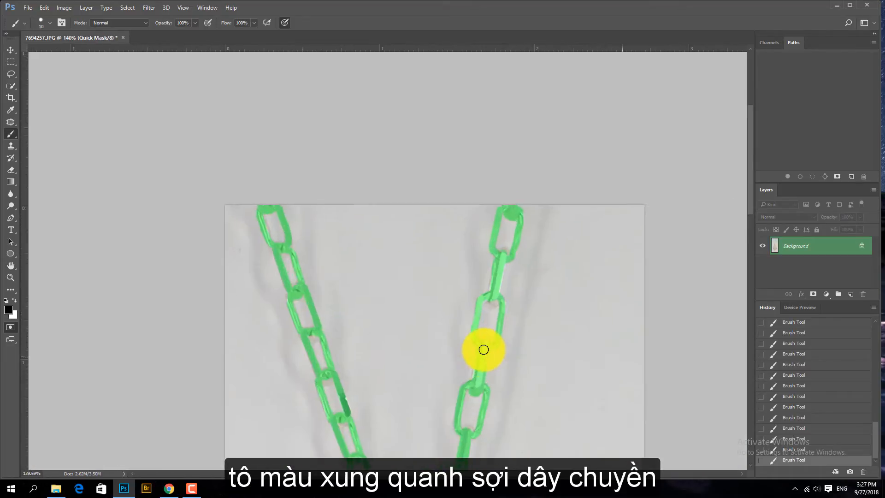
pyautogui.scroll(-5, 469, 329)
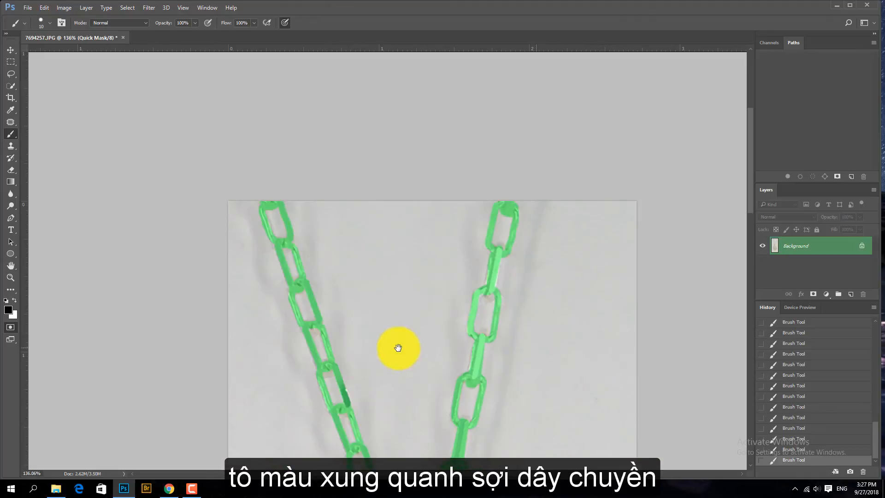
pyautogui.scroll(2, 414, 220)
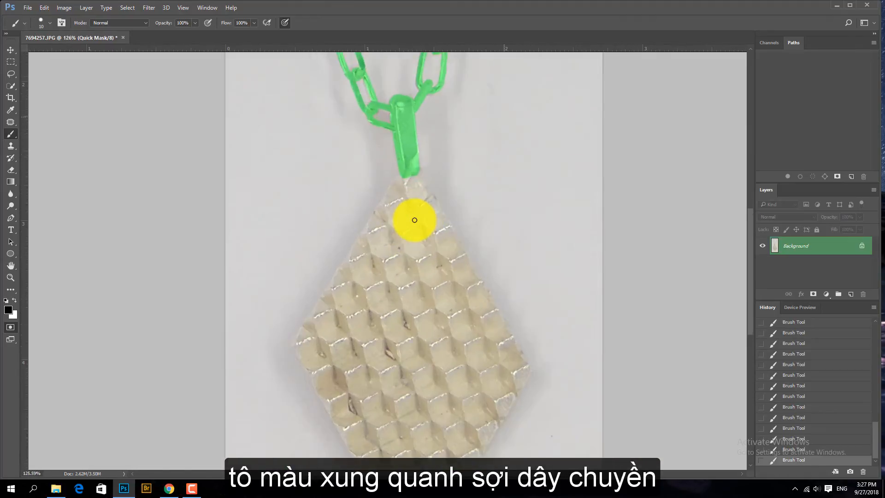
pyautogui.click(7, 219)
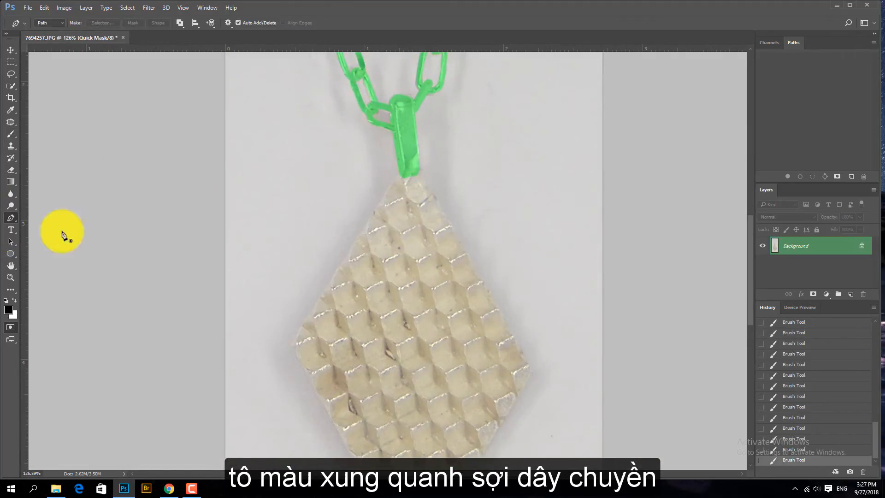
pyautogui.click(400, 170)
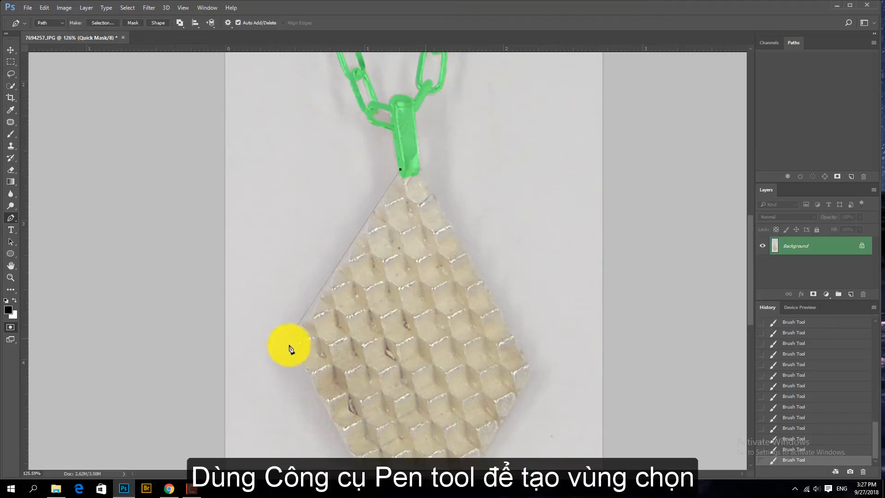
pyautogui.click(295, 349)
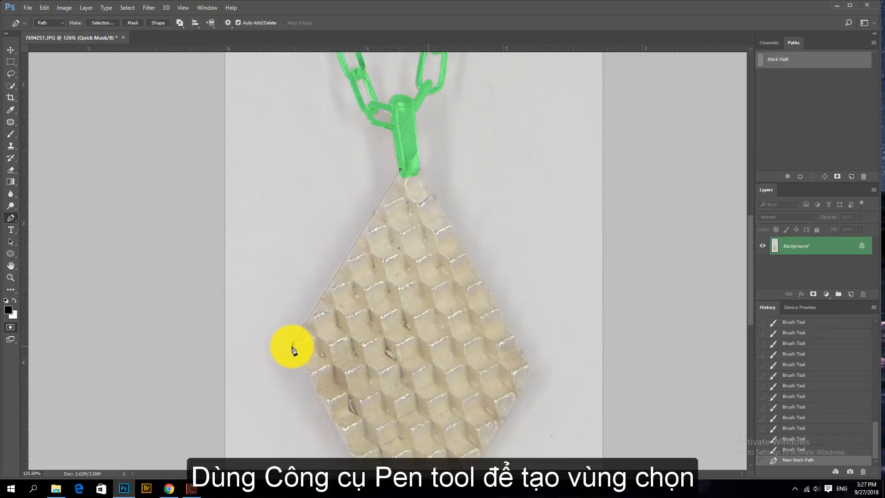
pyautogui.scroll(-3, 350, 318)
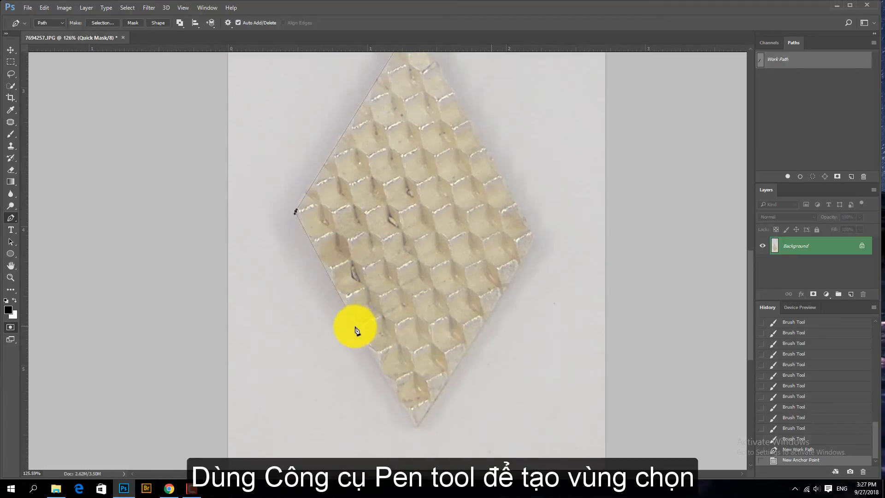
pyautogui.click(355, 327)
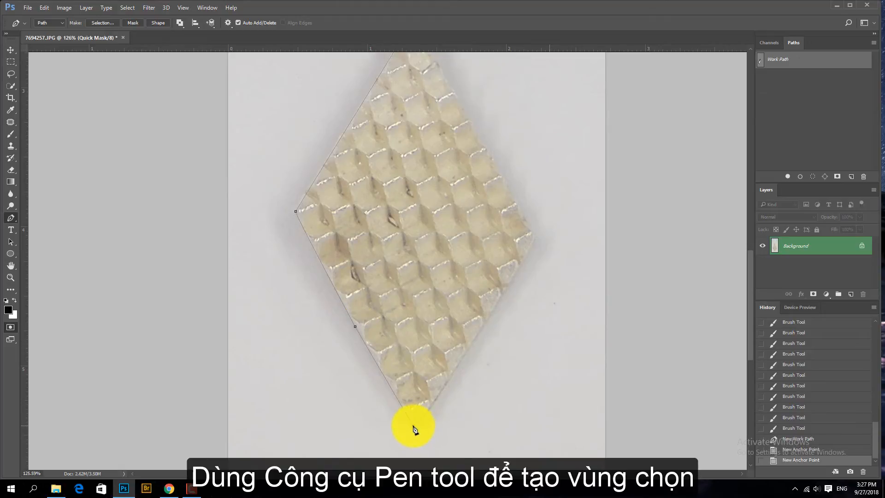
pyautogui.click(414, 425)
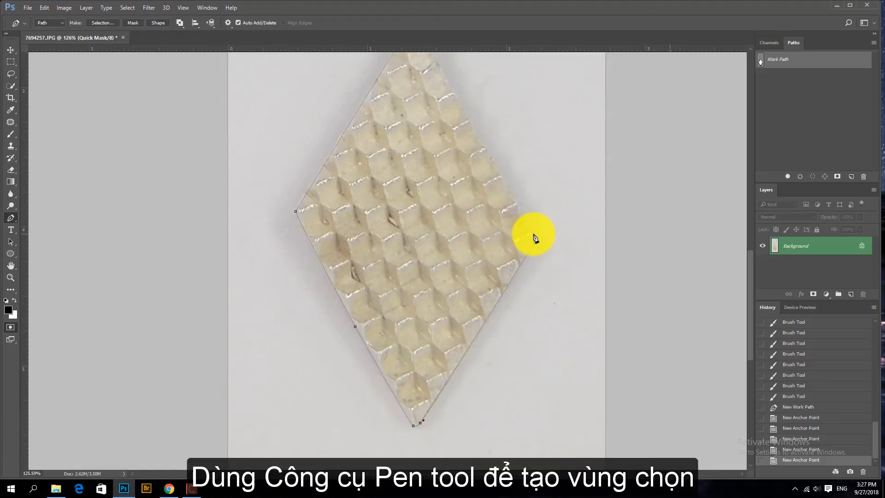
# - Continue the path up the pendant's right edges and close it at the starting point on the bail
pyautogui.click(535, 238)
pyautogui.scroll(4, 510, 300)
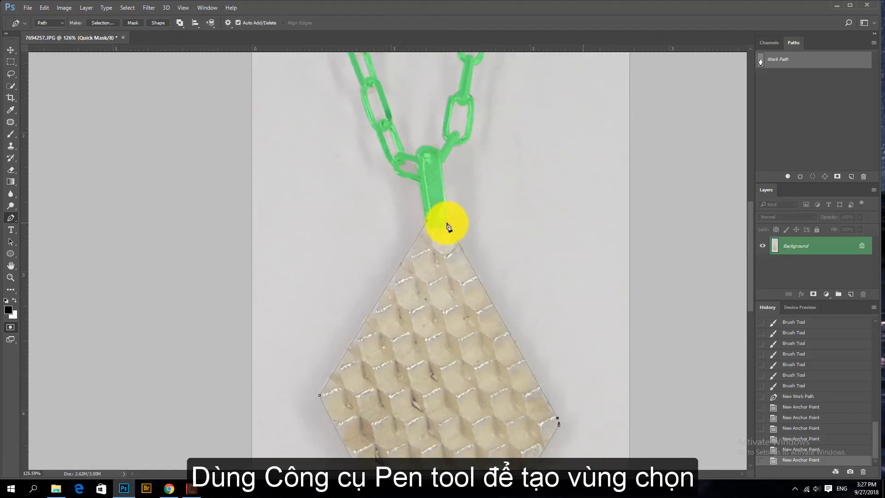
pyautogui.click(447, 223)
pyautogui.click(440, 214)
pyautogui.click(430, 224)
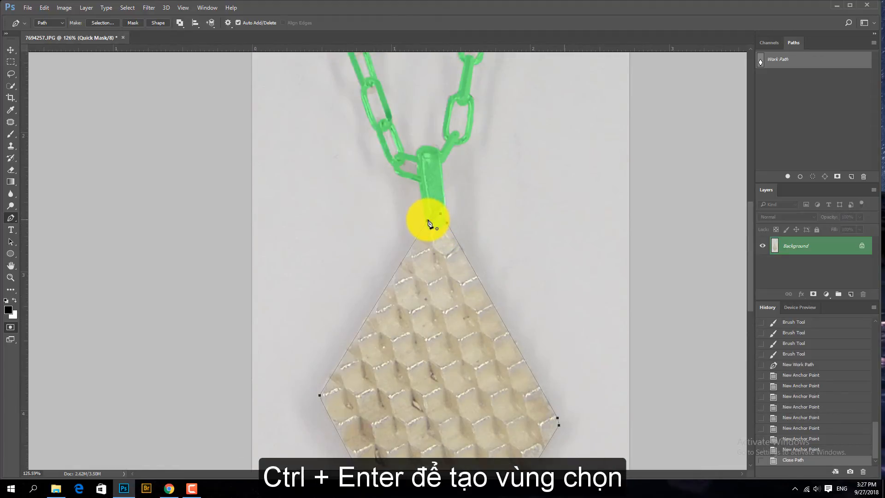
# - Convert the pendant path to a selection, fill it with black in the Quick Mask, and deselect
pyautogui.hotkey('ctrl', 'Return')
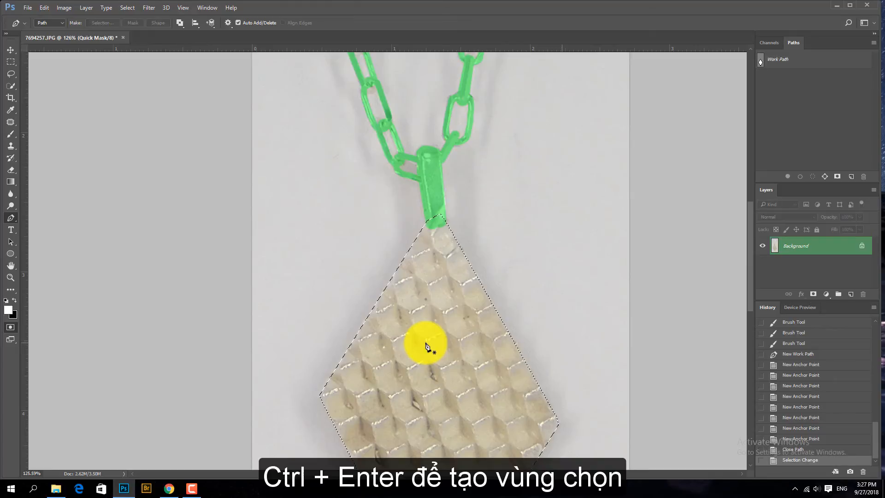
pyautogui.hotkey('ctrl', 'z')
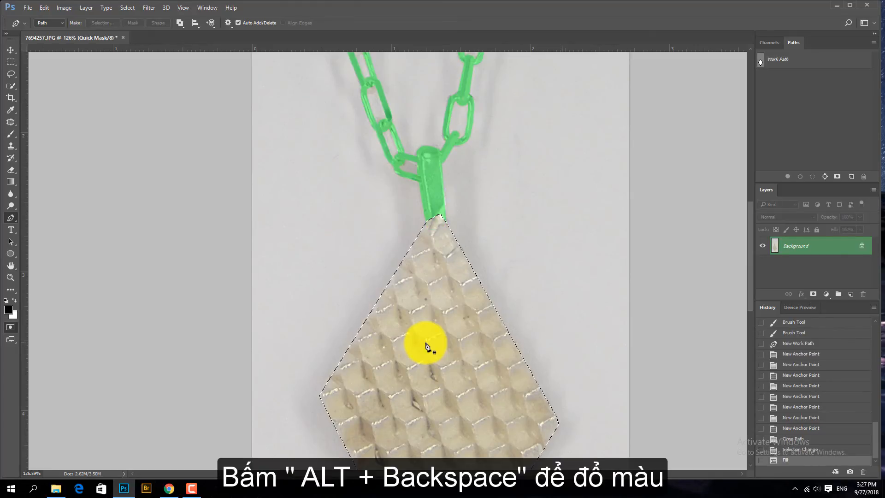
pyautogui.hotkey('alt', 'BackSpace')
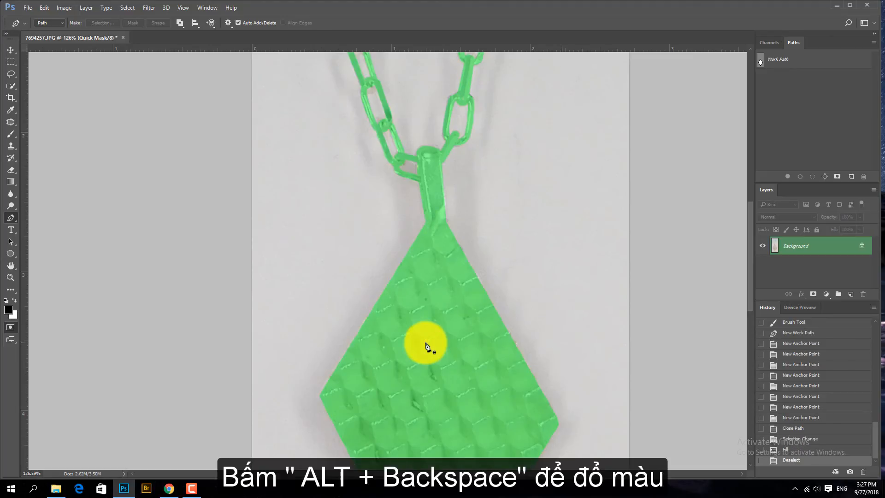
# - Exit Quick Mask mode to turn the painted necklace mask into a selection
pyautogui.scroll(-5, 427, 346)
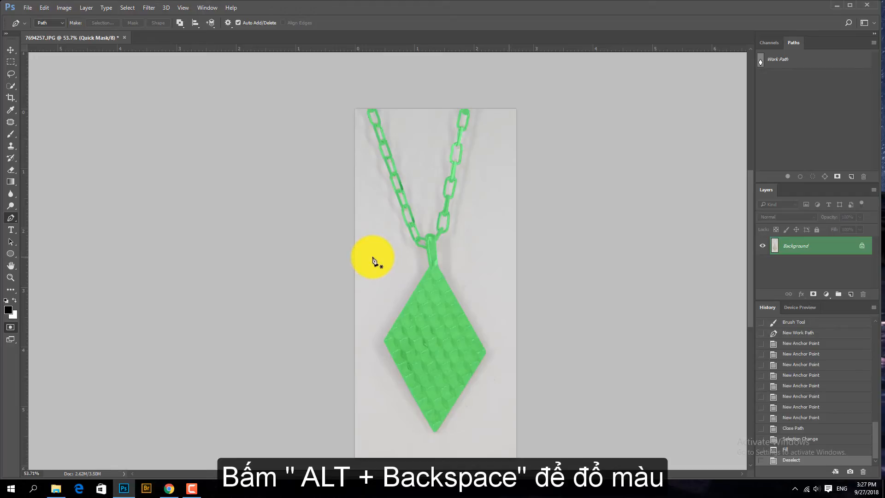
pyautogui.press('q')
# - Examine the selection outline around the bail and both sides of the chain, briefly toggling Quick Mask on and off
pyautogui.scroll(3, 428, 277)
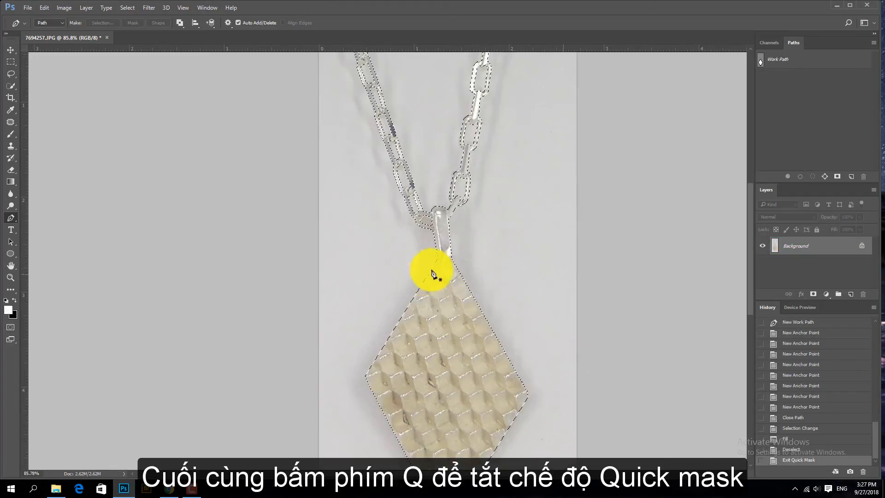
pyautogui.scroll(1, 455, 238)
pyautogui.scroll(-1, 442, 249)
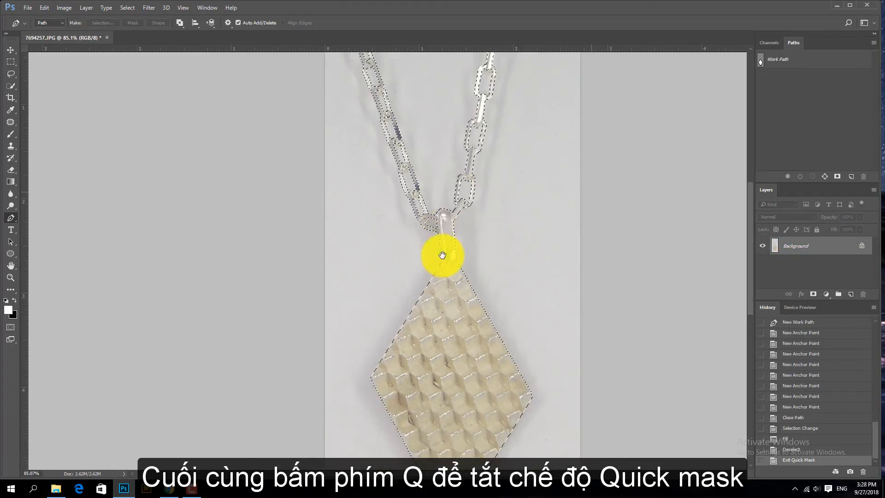
pyautogui.scroll(3, 464, 197)
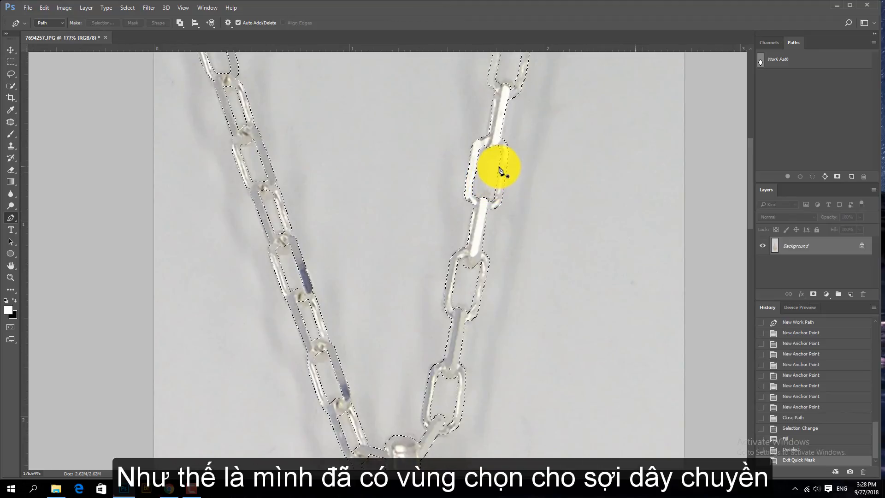
pyautogui.scroll(1, 263, 122)
pyautogui.moveTo(263, 122); pyautogui.dragTo(365, 310)
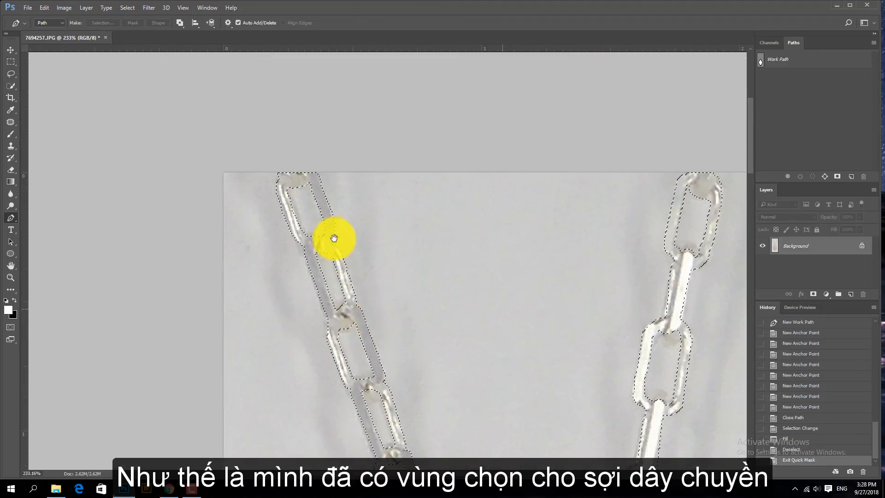
pyautogui.moveTo(334, 238); pyautogui.dragTo(309, 114)
pyautogui.moveTo(427, 384); pyautogui.dragTo(402, 240)
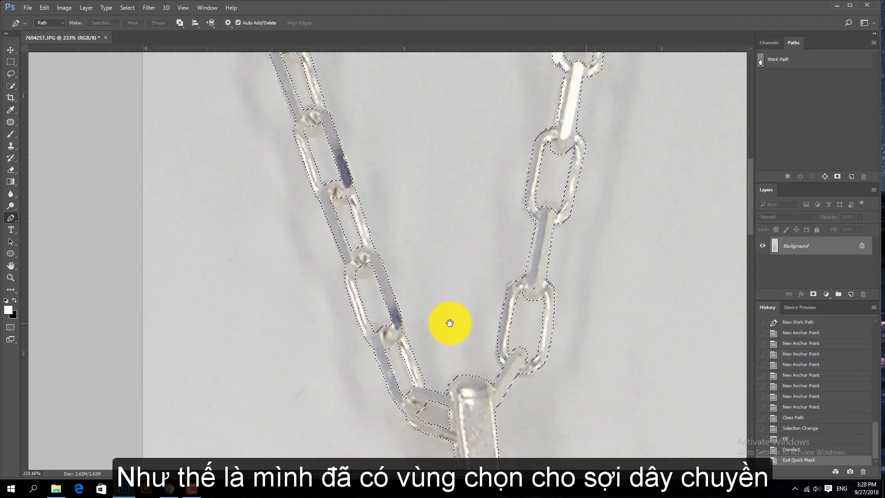
pyautogui.moveTo(450, 322); pyautogui.dragTo(429, 255)
pyautogui.press('q')
pyautogui.press('q')
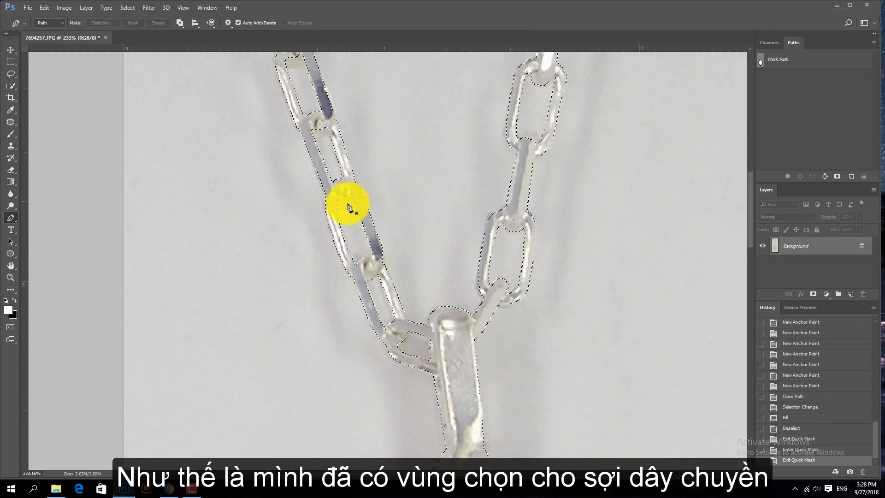
# - Re-enter Quick Mask mode and touch up the link joints along both sides of the chain with a black size 10 brush
pyautogui.press('q')
pyautogui.press('b')
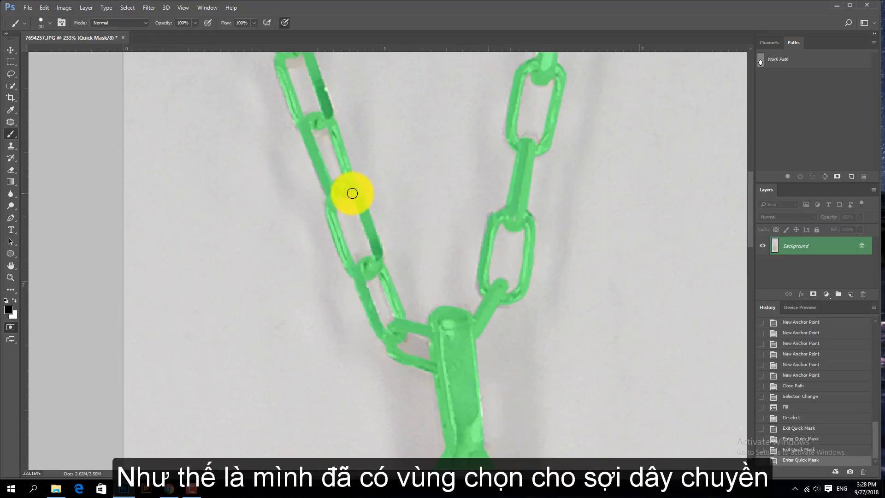
pyautogui.moveTo(351, 201)
pyautogui.mouseDown()
pyautogui.moveTo(321, 123)
pyautogui.moveTo(305, 129)
pyautogui.mouseUp()
pyautogui.moveTo(528, 147)
pyautogui.mouseDown()
pyautogui.moveTo(489, 268)
pyautogui.moveTo(485, 262)
pyautogui.mouseUp()
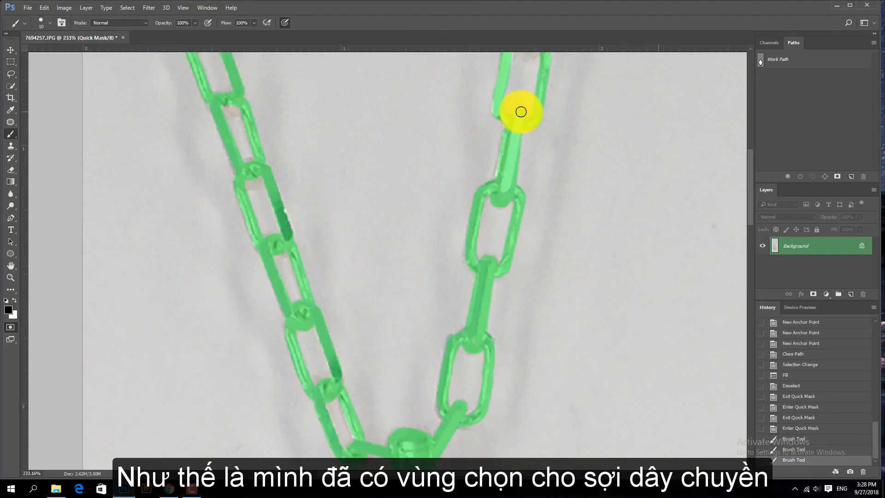
pyautogui.moveTo(521, 112); pyautogui.dragTo(513, 125)
# - Paint over the gaps at the upper link joints of the right chain in the Quick Mask and return to the selection
pyautogui.moveTo(557, 107); pyautogui.dragTo(516, 297)
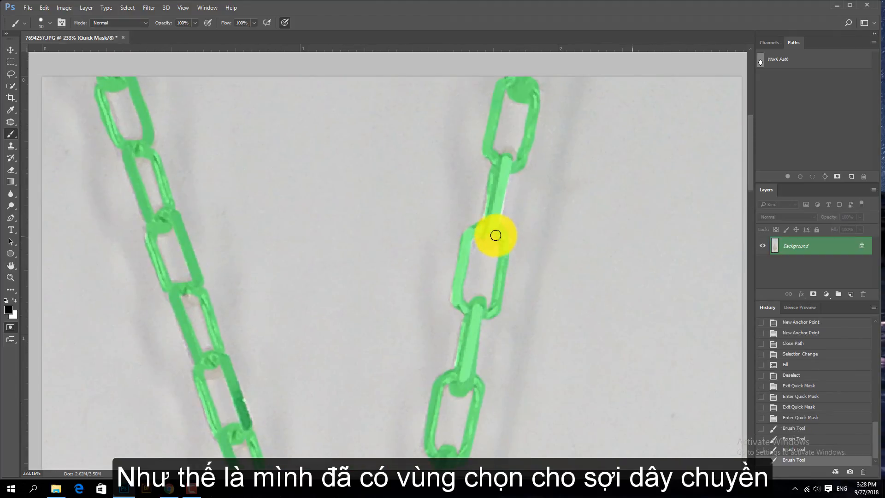
pyautogui.click(483, 236)
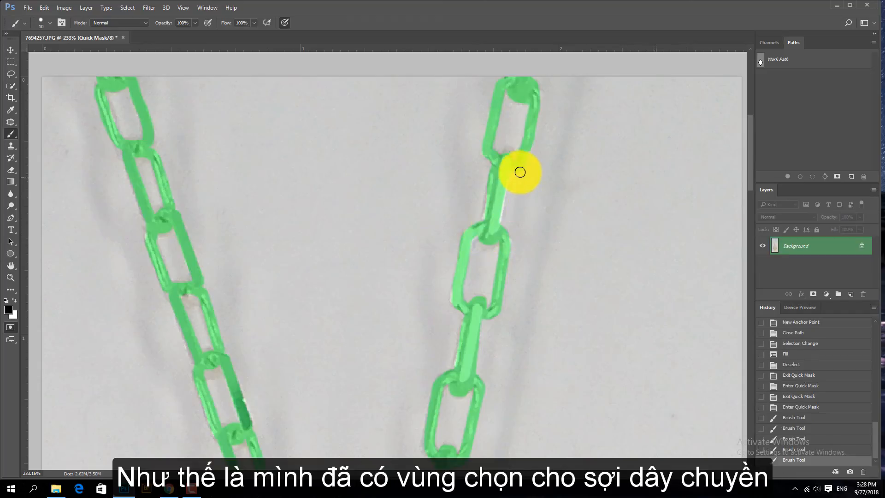
pyautogui.click(494, 166)
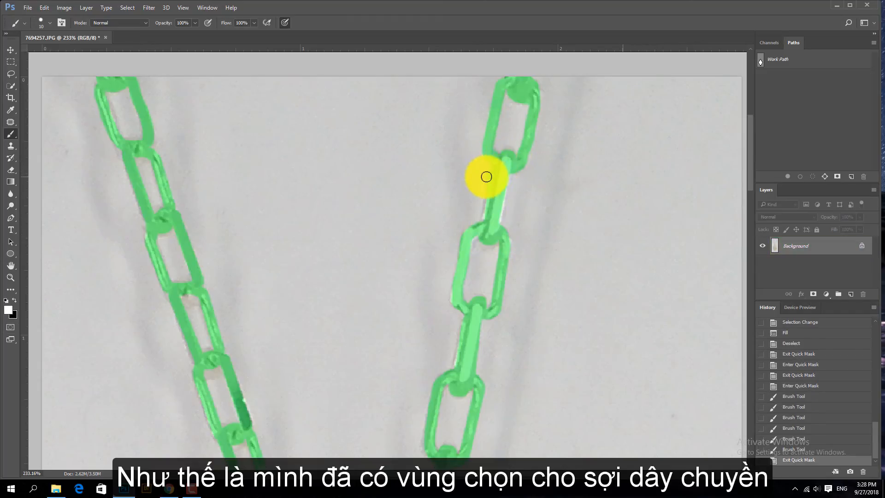
pyautogui.press('q')
pyautogui.press('q')
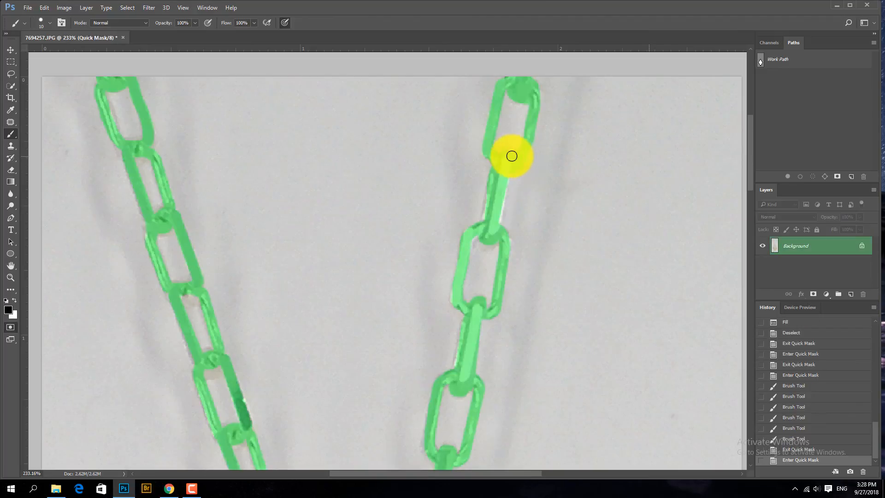
pyautogui.click(508, 152)
pyautogui.press('q')
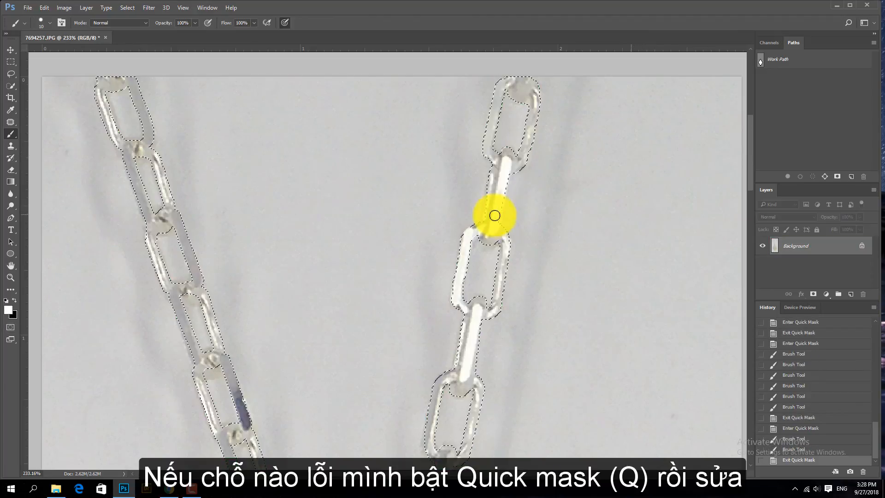
# - Retouch the mask at a link joint midway along the left chain and exit Quick Mask mode
pyautogui.moveTo(263, 306); pyautogui.dragTo(358, 249)
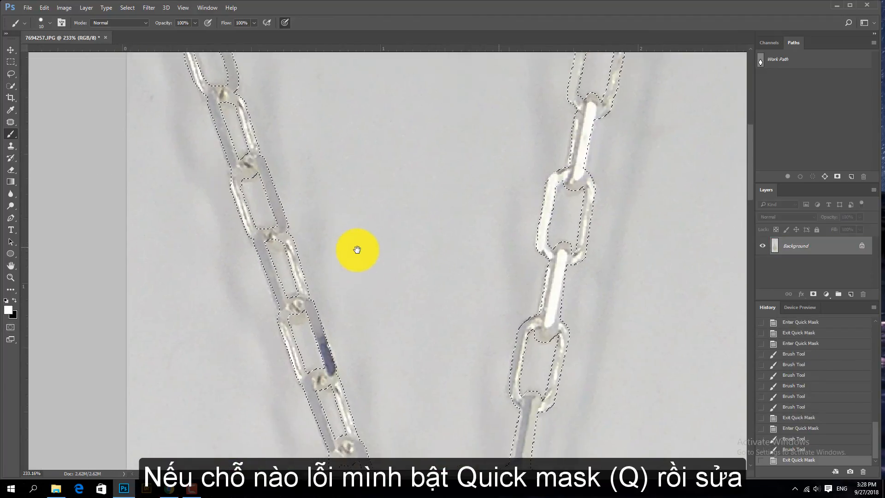
pyautogui.press('q')
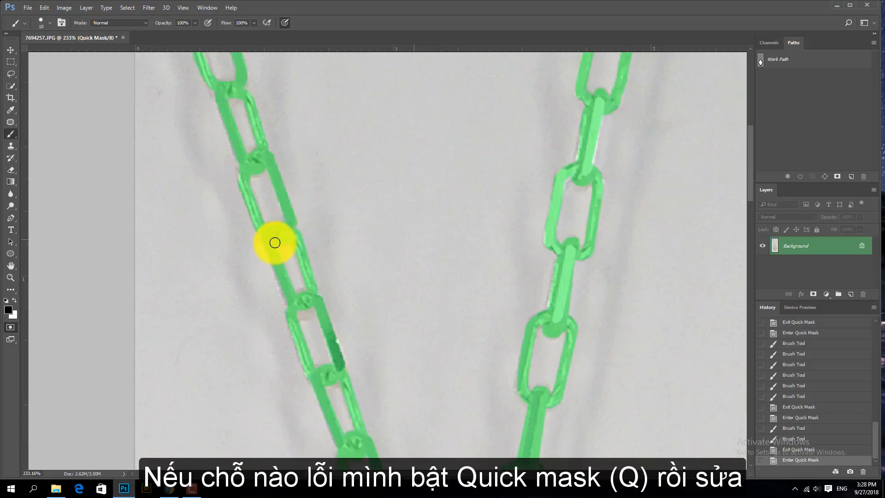
pyautogui.moveTo(275, 243); pyautogui.dragTo(286, 247)
pyautogui.press('q')
# - Examine the selection outline around the whole necklace, briefly deselecting and restoring it
pyautogui.scroll(-4, 326, 262)
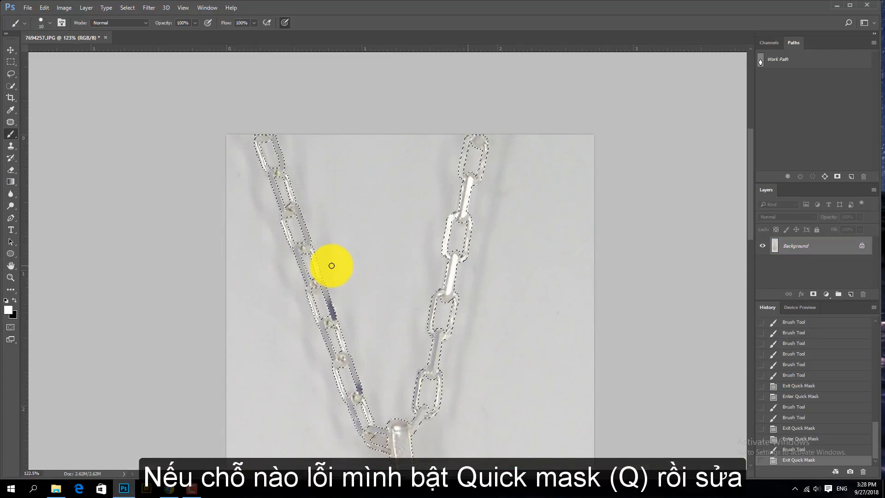
pyautogui.scroll(-3, 376, 306)
pyautogui.scroll(1, 375, 306)
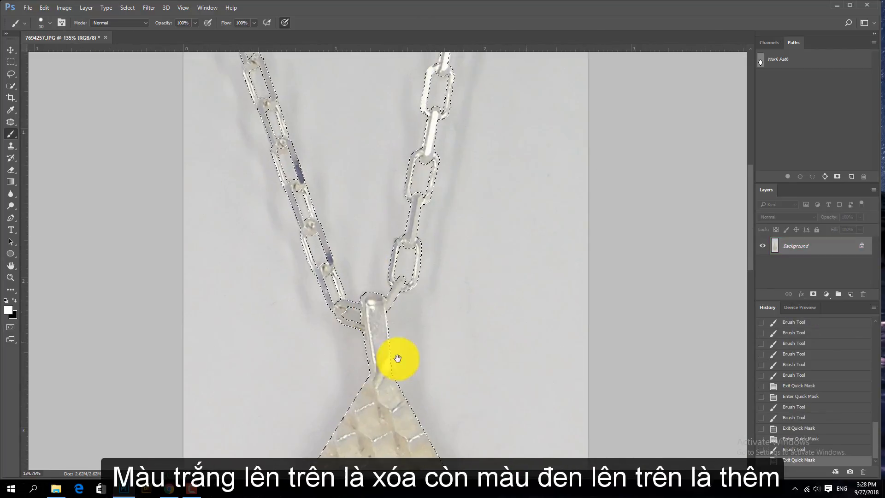
pyautogui.scroll(-5, 398, 358)
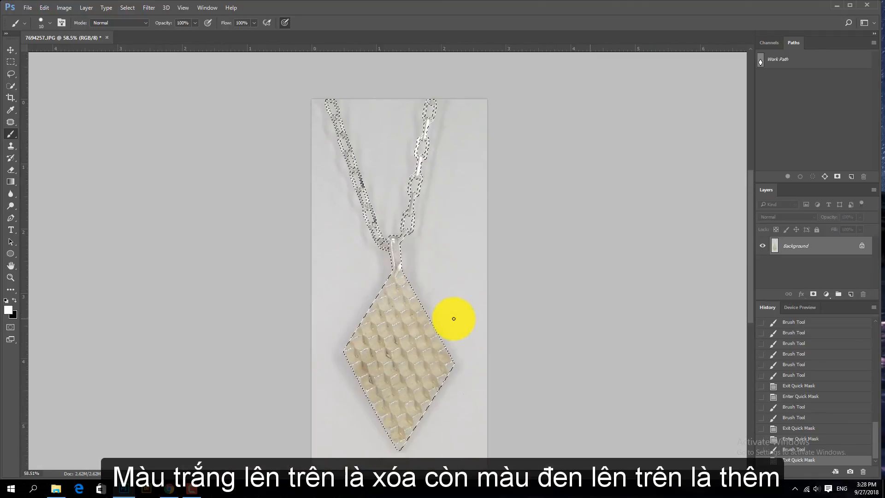
pyautogui.scroll(-1, 453, 319)
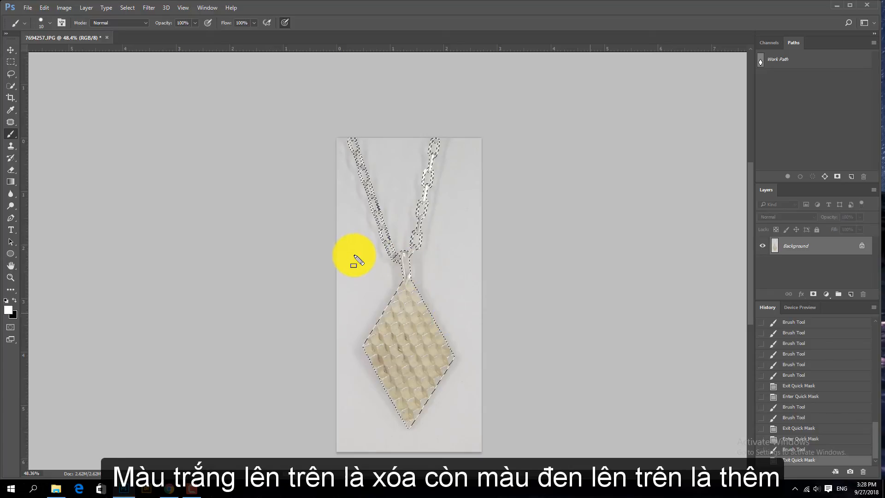
pyautogui.hotkey('ctrl', 'd')
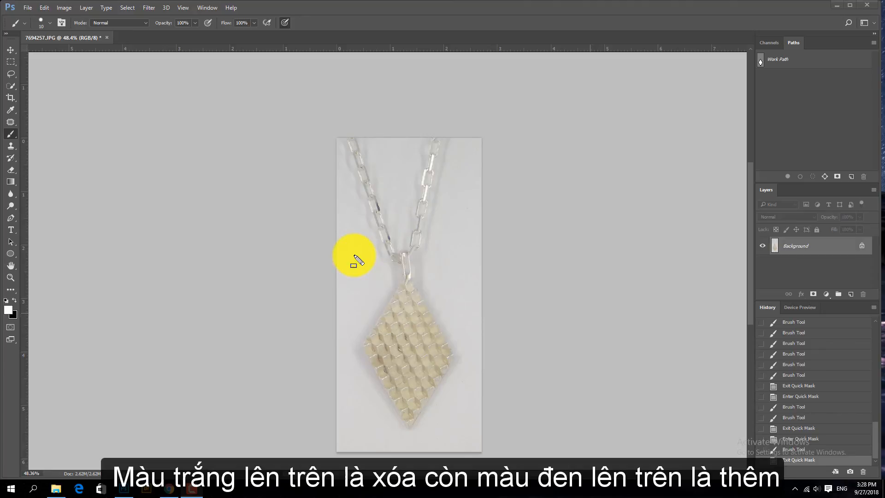
pyautogui.hotkey('ctrl', 'z')
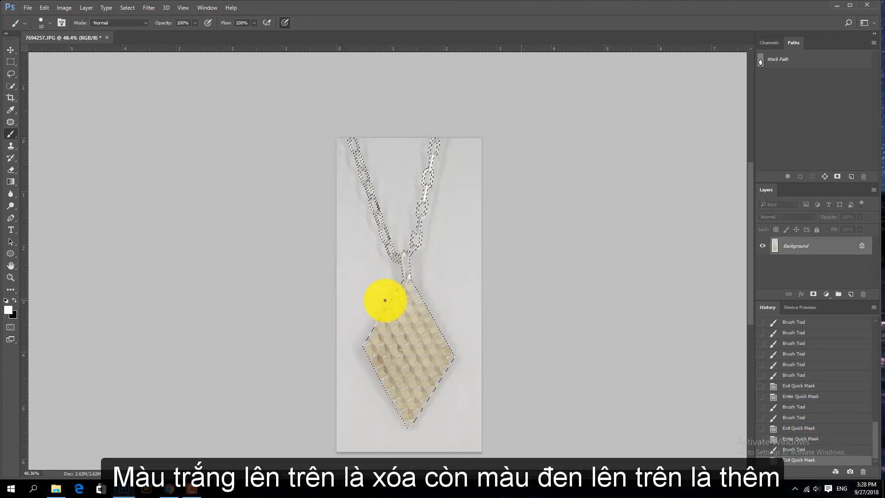
# - Feather the necklace selection by 0.5 pixels and copy it to a new layer
pyautogui.click(128, 8)
pyautogui.moveTo(190, 126)
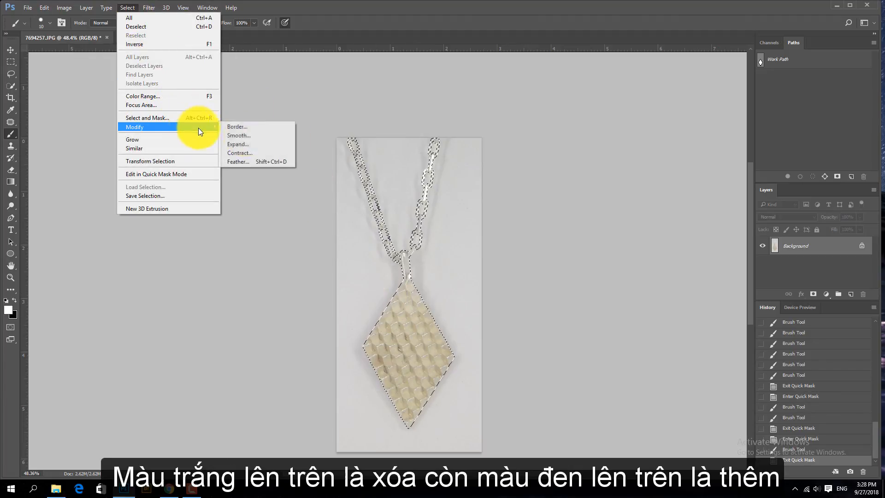
pyautogui.click(277, 161)
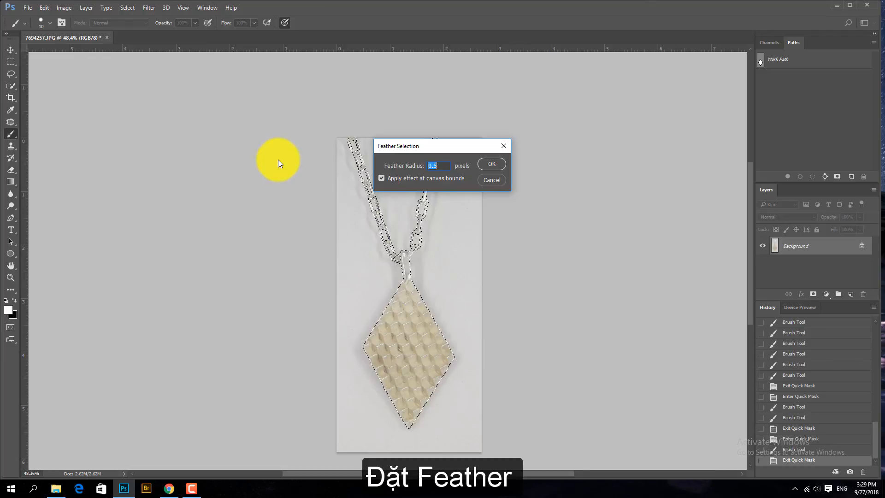
pyautogui.press('Return')
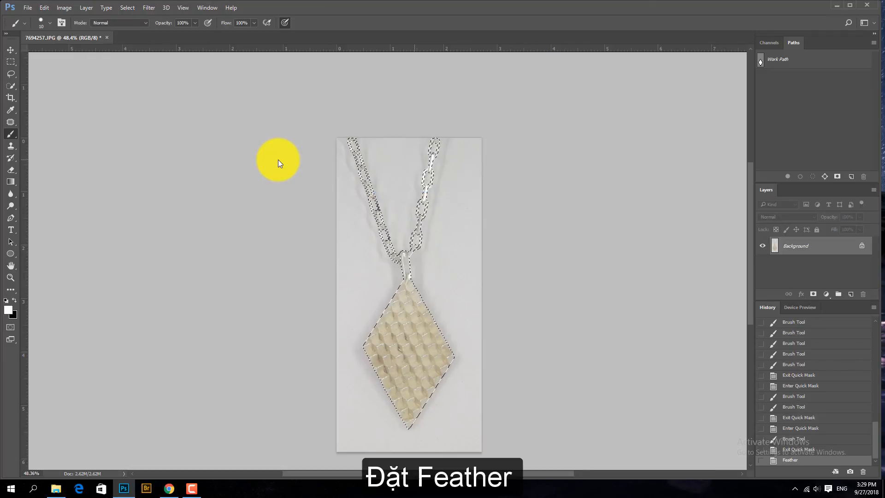
pyautogui.hotkey('ctrl', 'j')
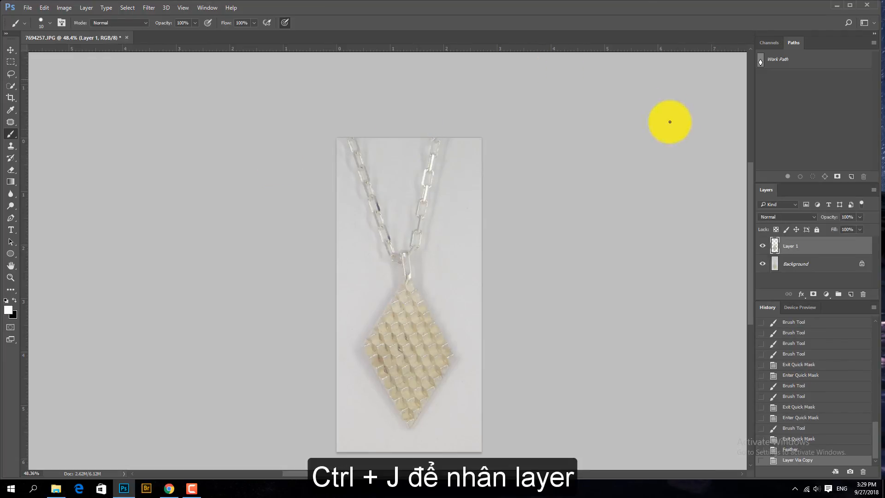
# - Duplicate the Background layer and fill the copy with black beneath the necklace layer
pyautogui.click(829, 264)
pyautogui.hotkey('ctrl', 'j')
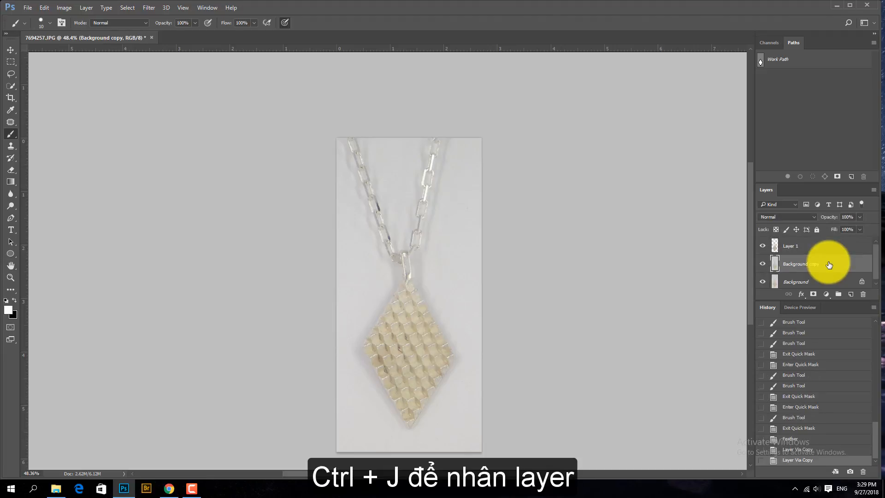
pyautogui.hotkey('ctrl', 'BackSpace')
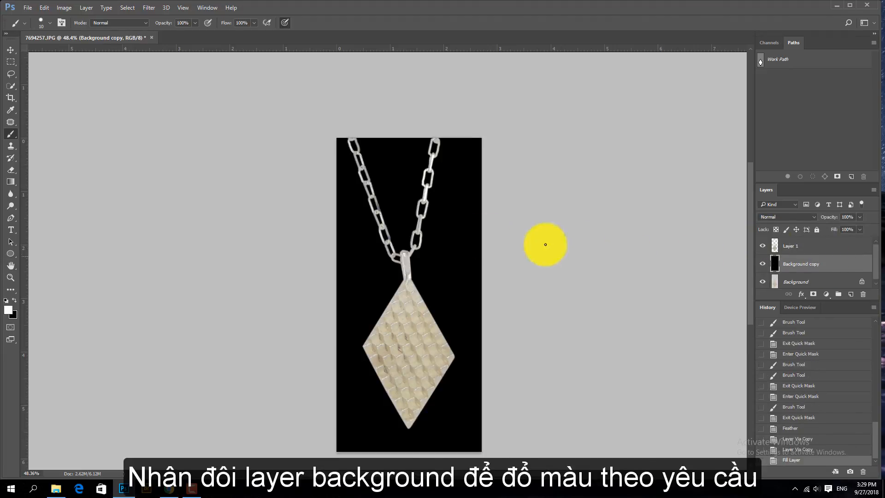
# - Inspect the edges of the cut-out chain, bail and pendant against the black background
pyautogui.scroll(1, 406, 192)
pyautogui.scroll(2, 406, 192)
pyautogui.scroll(2, 439, 138)
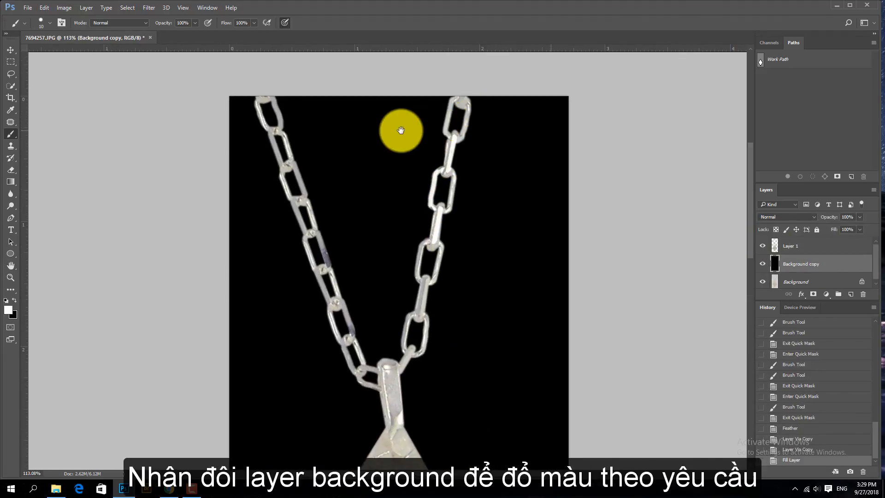
pyautogui.scroll(2, 318, 202)
pyautogui.moveTo(378, 345); pyautogui.dragTo(352, 143)
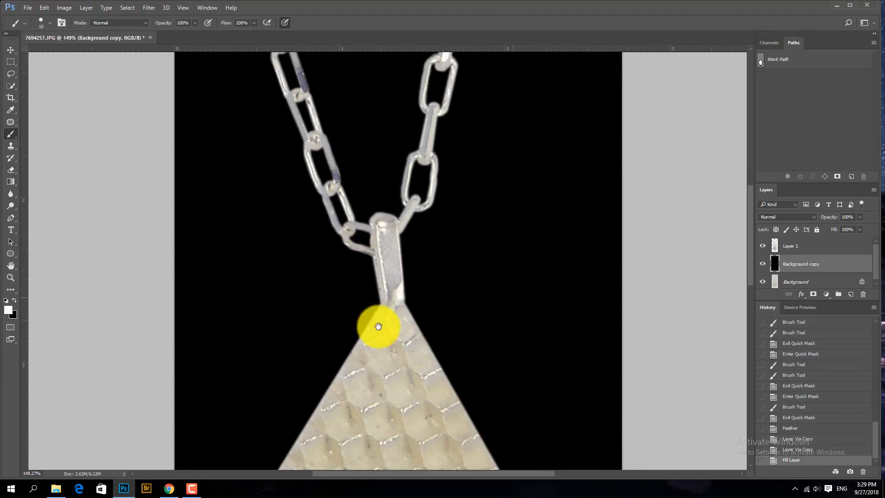
pyautogui.moveTo(378, 325); pyautogui.dragTo(378, 161)
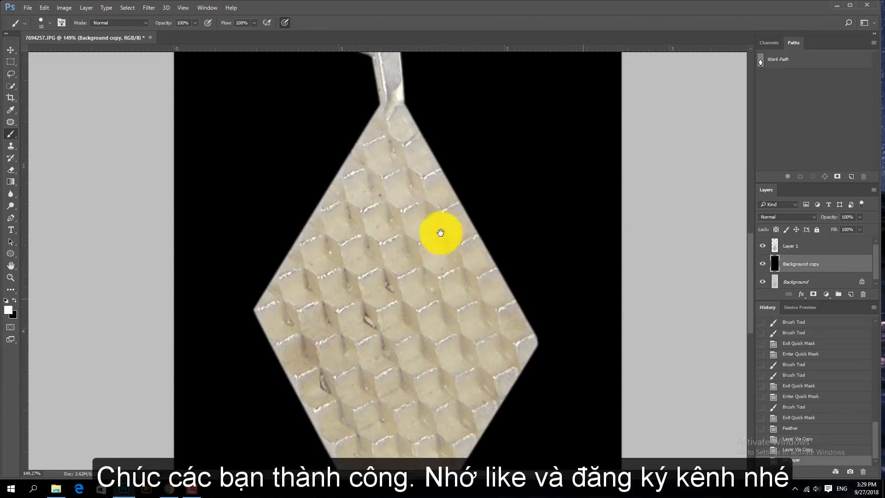
pyautogui.scroll(-1, 437, 229)
pyautogui.scroll(-4, 435, 224)
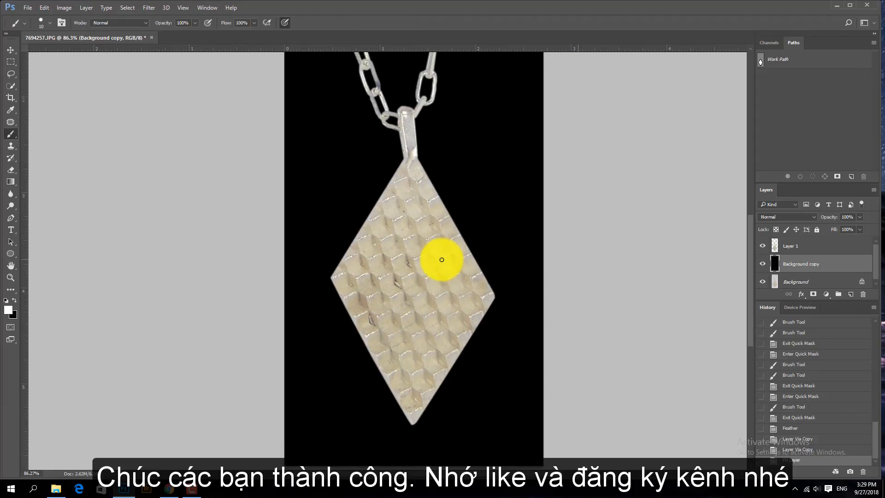
pyautogui.scroll(-1, 438, 203)
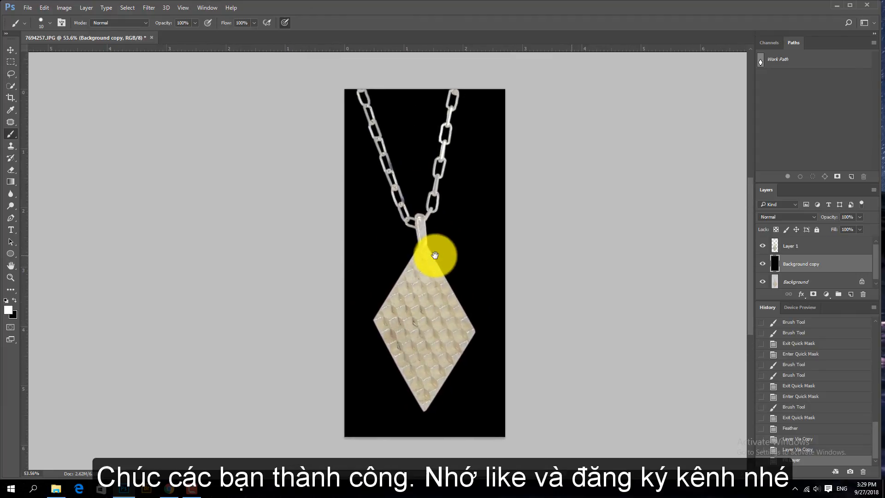
# - Compare the black-background cut-out with the original photo by switching repeatedly between the 7694257.JPG history snapshot and the edited state
pyautogui.scroll(10, 870, 379)
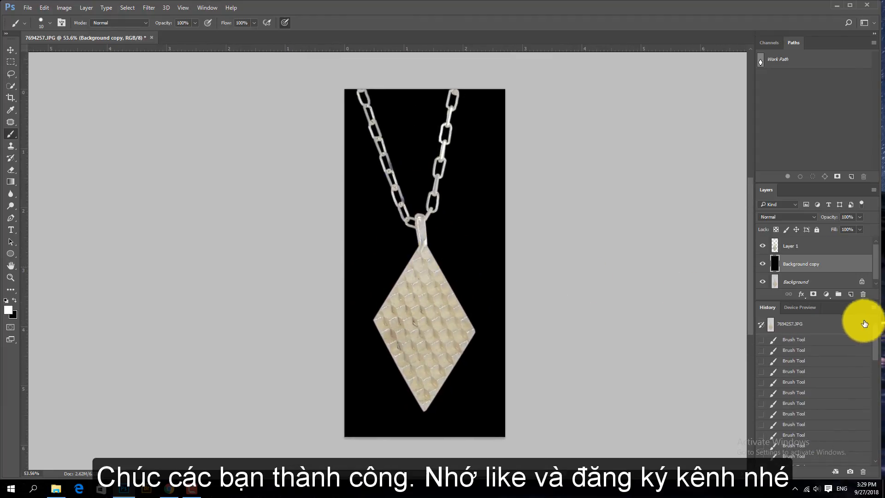
pyautogui.click(857, 325)
pyautogui.hotkey('ctrl', 'z')
pyautogui.hotkey('ctrl', 'z')
pyautogui.hotkey('ctrl', 'z')
pyautogui.hotkey('ctrl', 'z')
pyautogui.hotkey('ctrl', 'z')
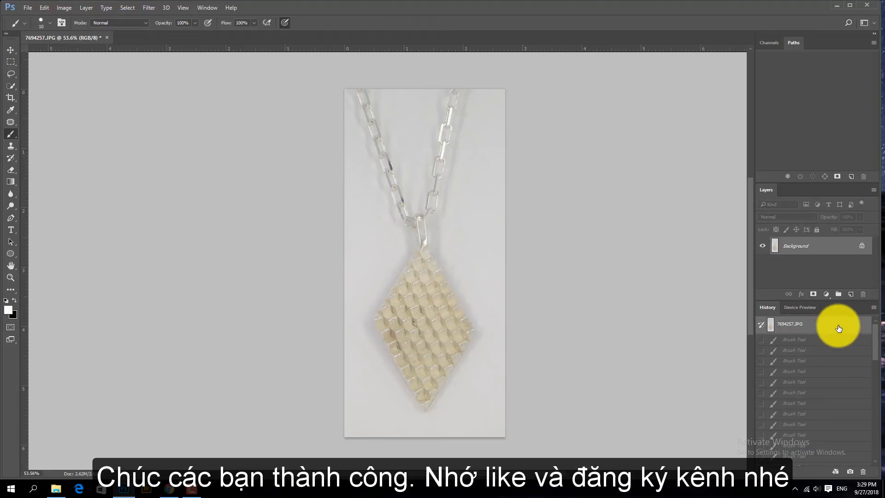